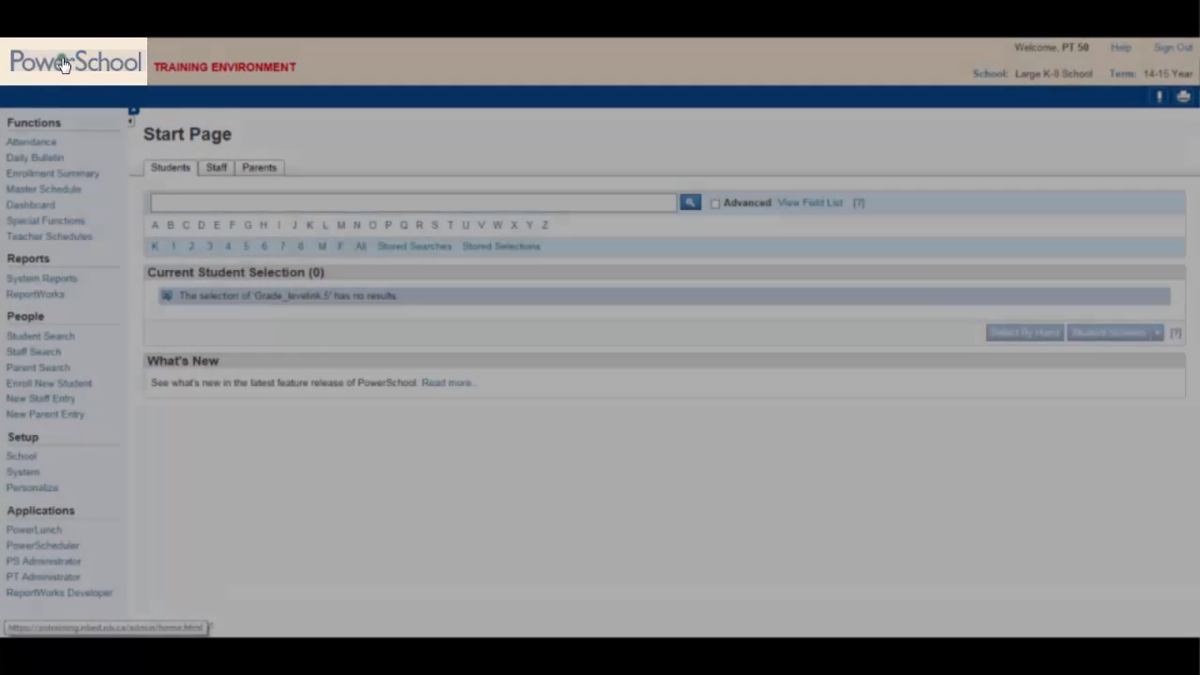
From the start page, find the Grade_Level field by filtering the field list for "grade" and insert it in the student search.
{"action": "left_click", "coordinate": [64, 64]}
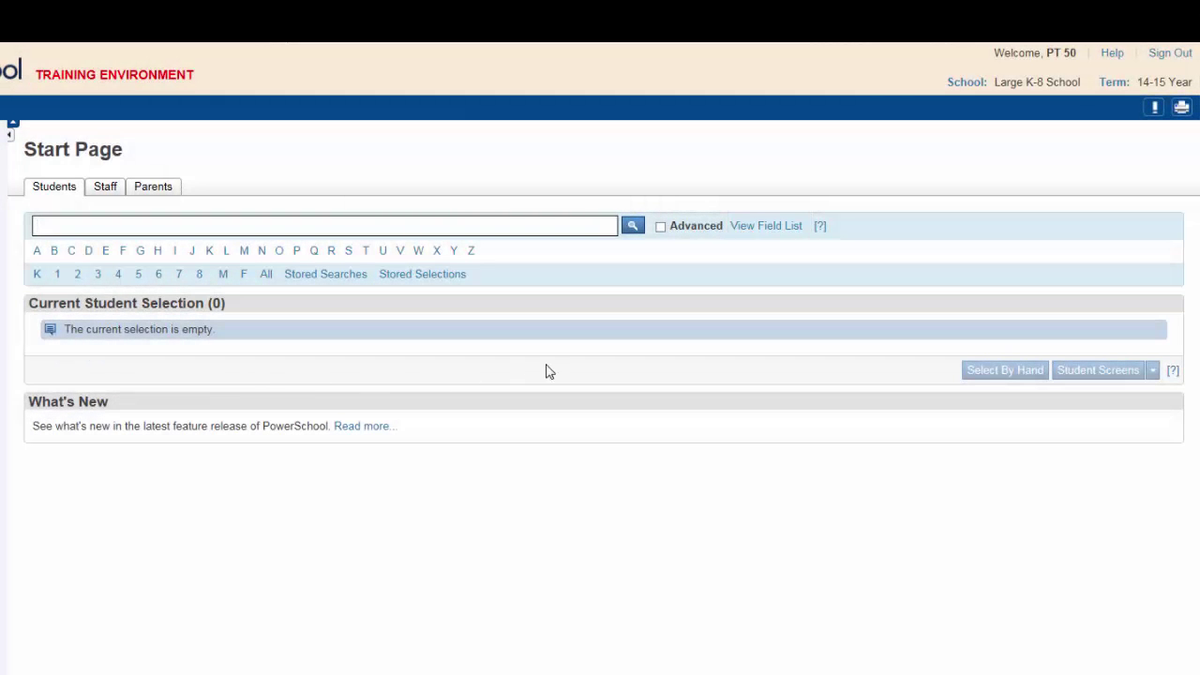
{"action": "left_click", "coordinate": [756, 226]}
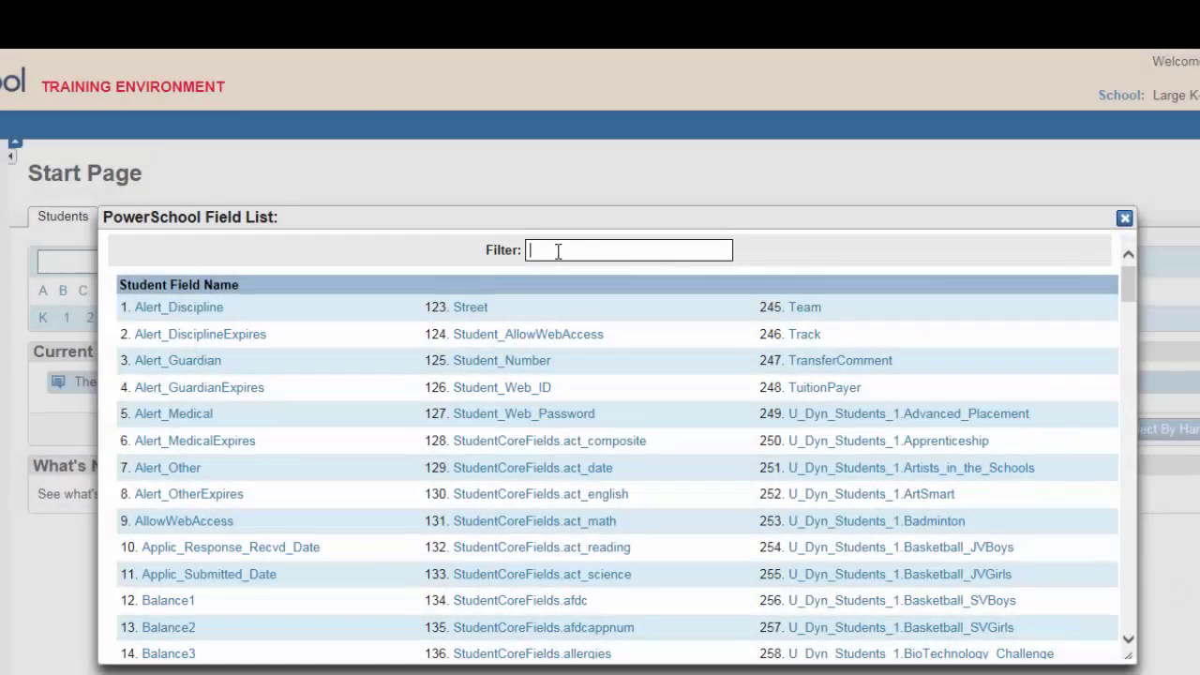
{"action": "type", "text": "grade"}
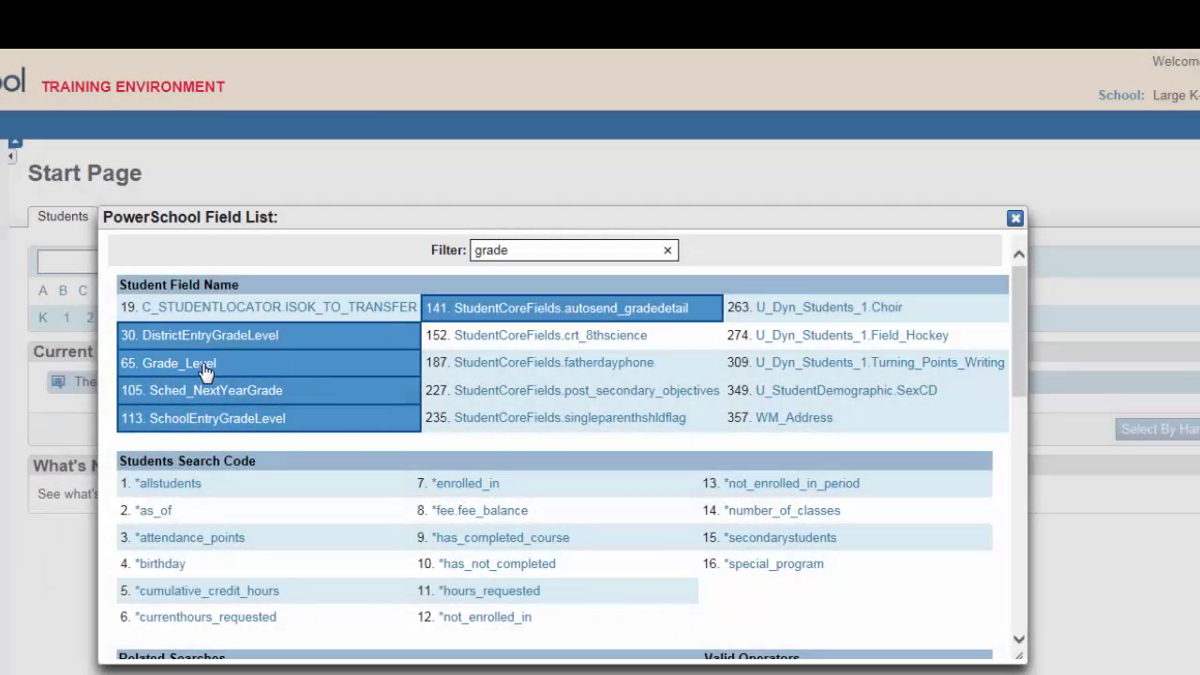
{"action": "left_click", "coordinate": [202, 366]}
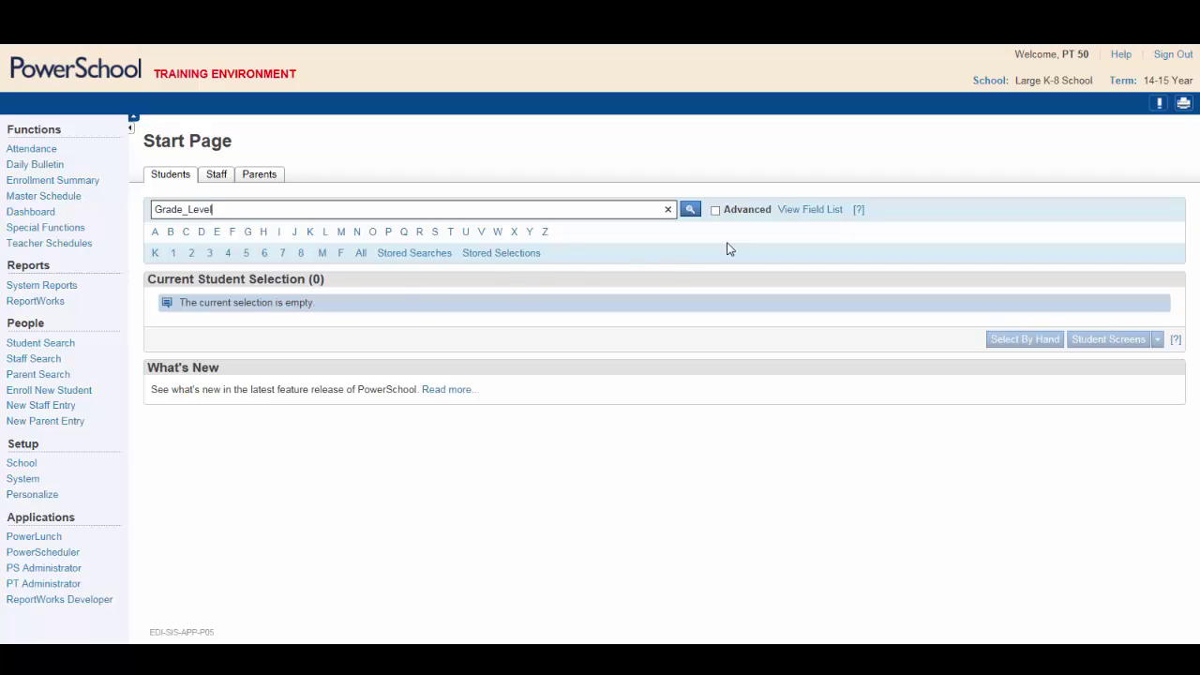
Consult the search help on field/value searching and examine the table of comparators and their meanings.
{"action": "left_click", "coordinate": [856, 209]}
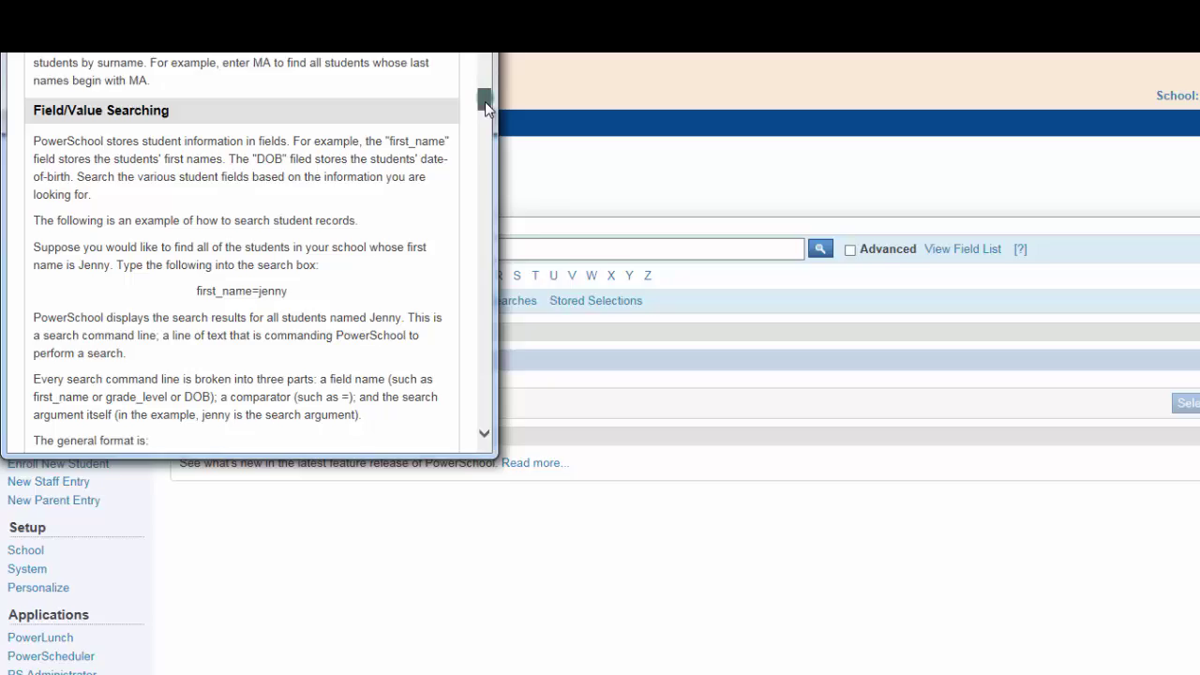
{"action": "left_click_drag", "start_coordinate": [485, 101], "coordinate": [487, 128]}
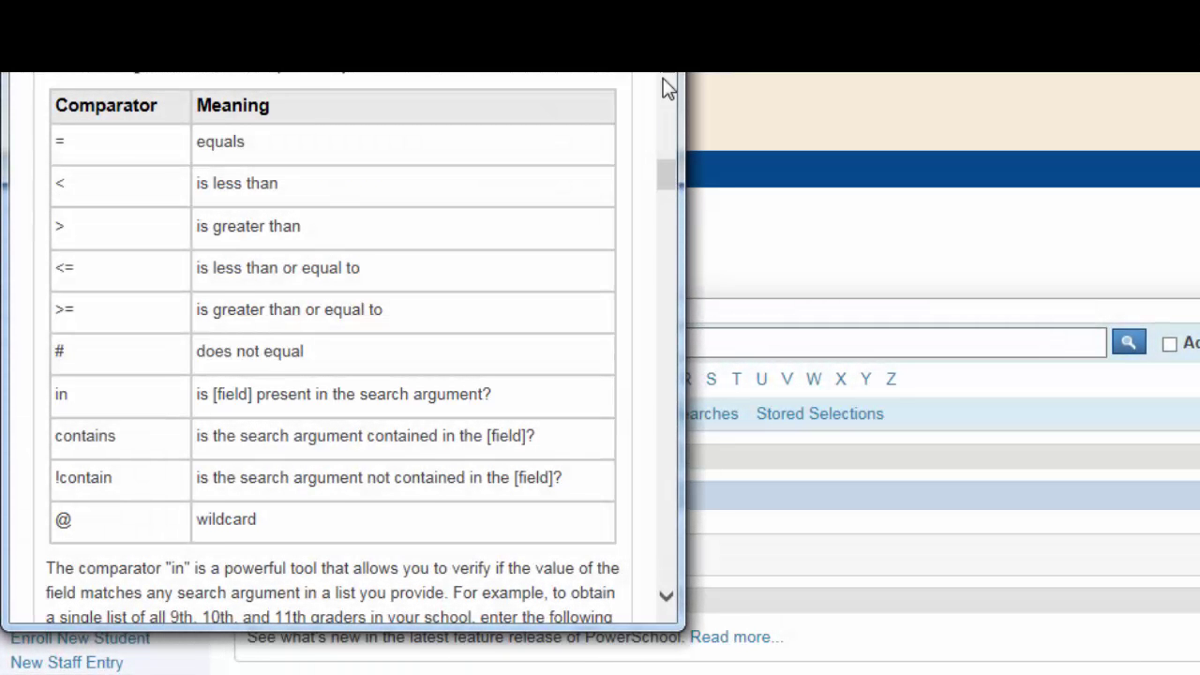
{"action": "left_click", "coordinate": [668, 71]}
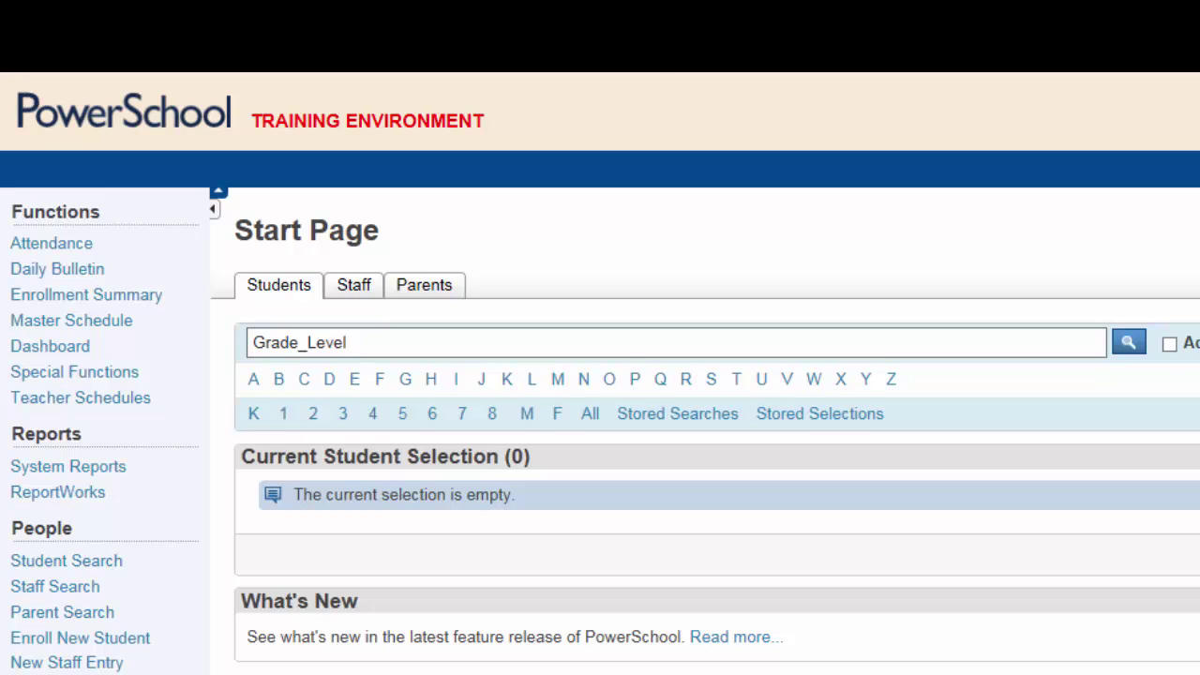
Complete the student search as "Grade_Level in k,5" and run it.
{"action": "left_click", "coordinate": [376, 342]}
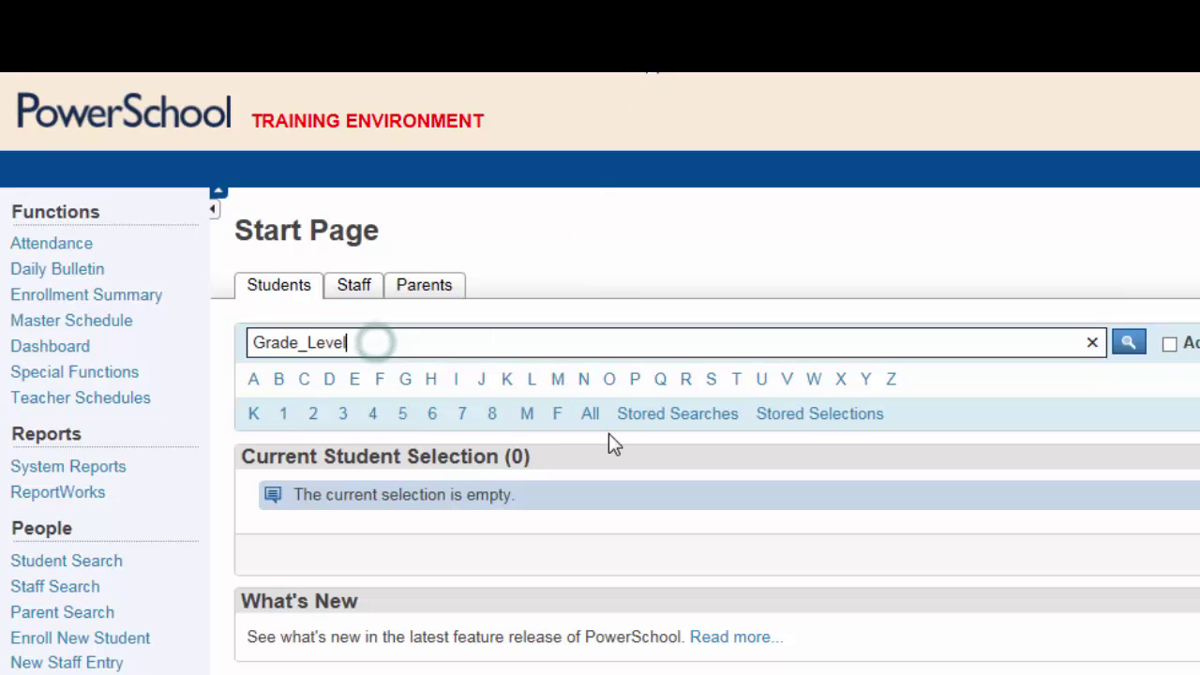
{"action": "type", "text": "in"}
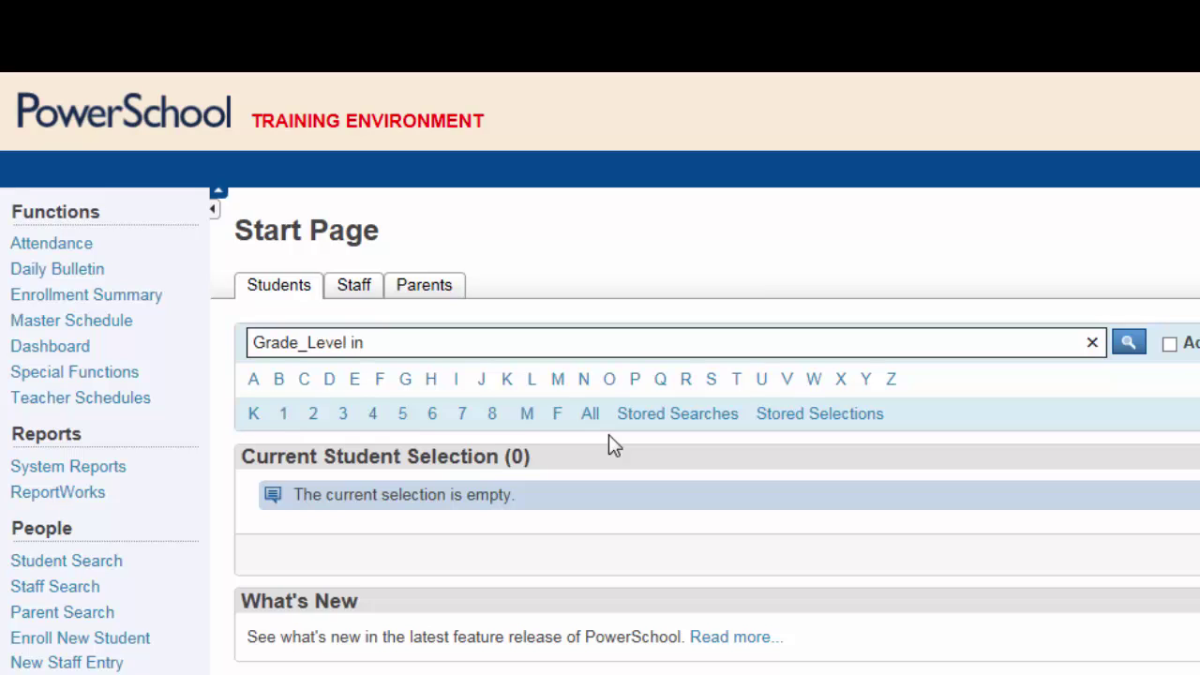
{"action": "type", "text": " k,5"}
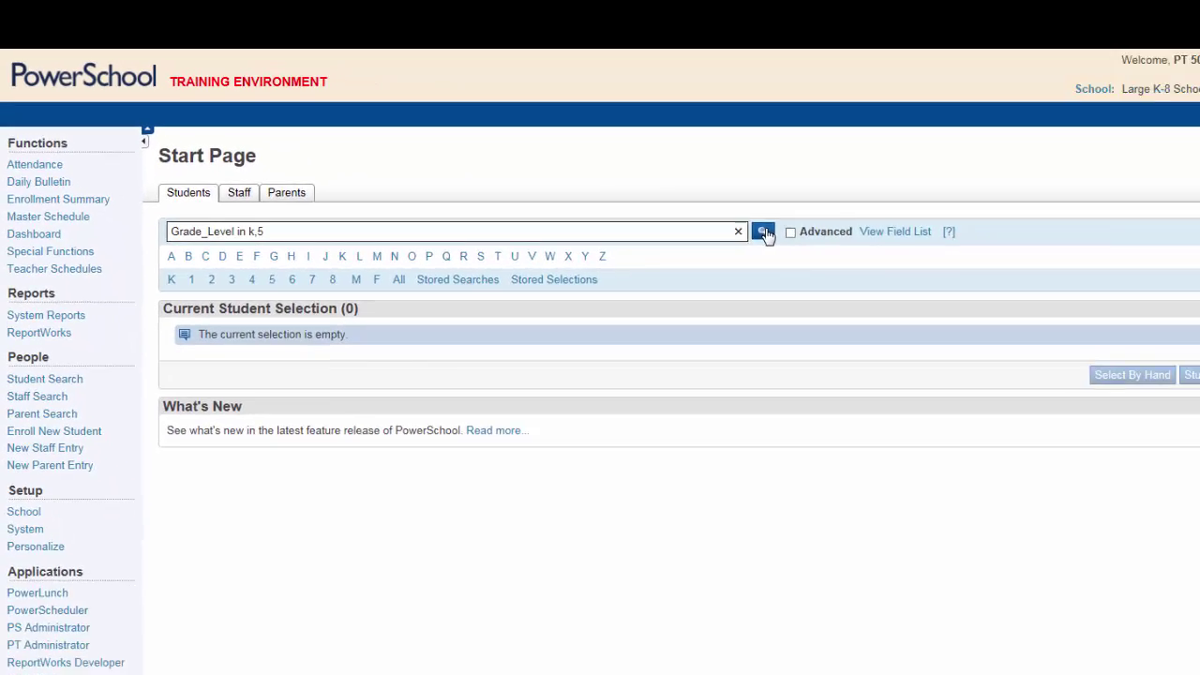
{"action": "left_click", "coordinate": [764, 231]}
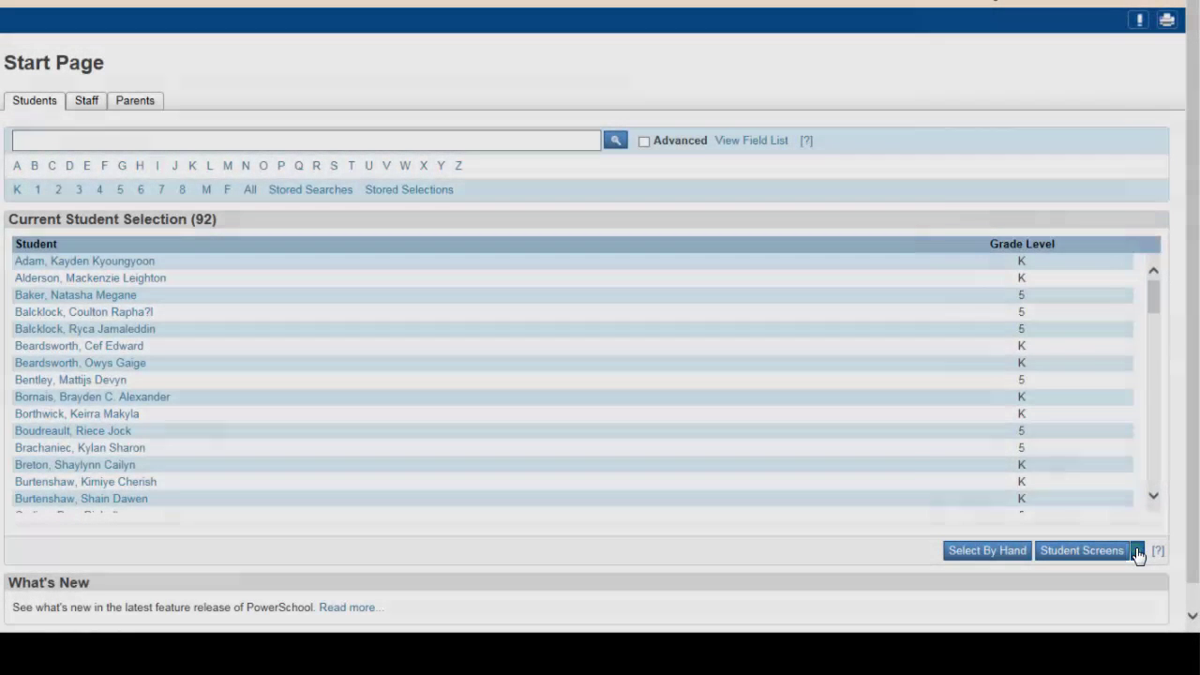
Start a List Students report for the current student selection and title it "Students in Grades K and 5".
{"action": "left_click", "coordinate": [1138, 552]}
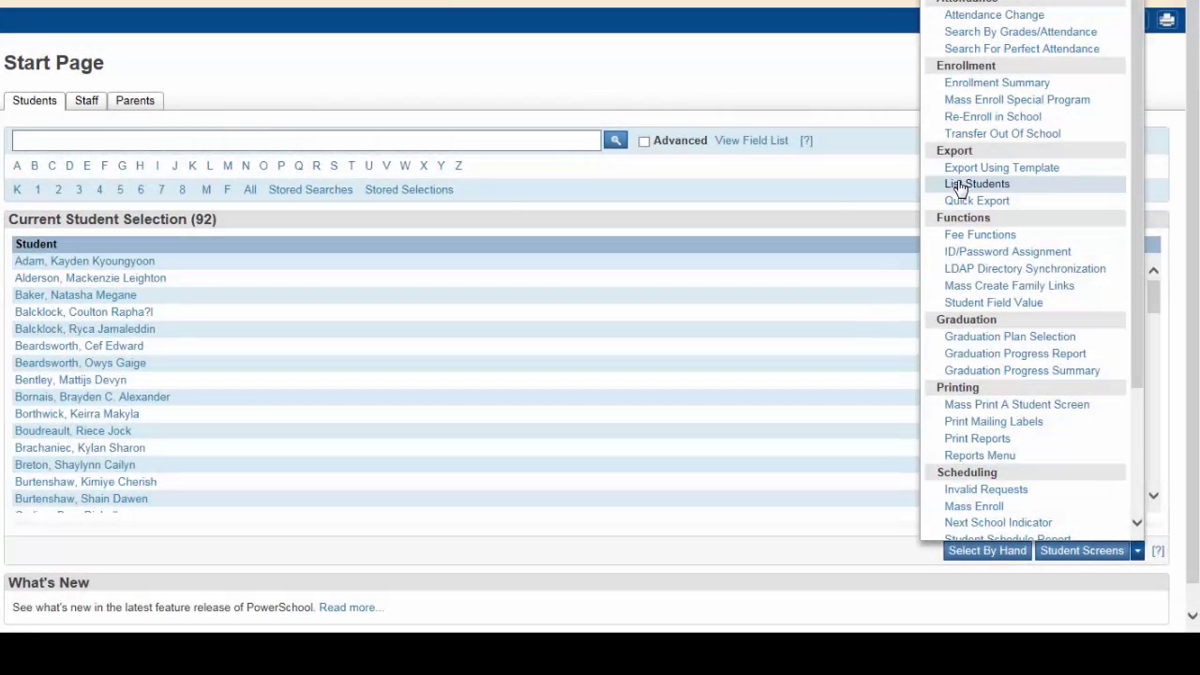
{"action": "left_click", "coordinate": [960, 184]}
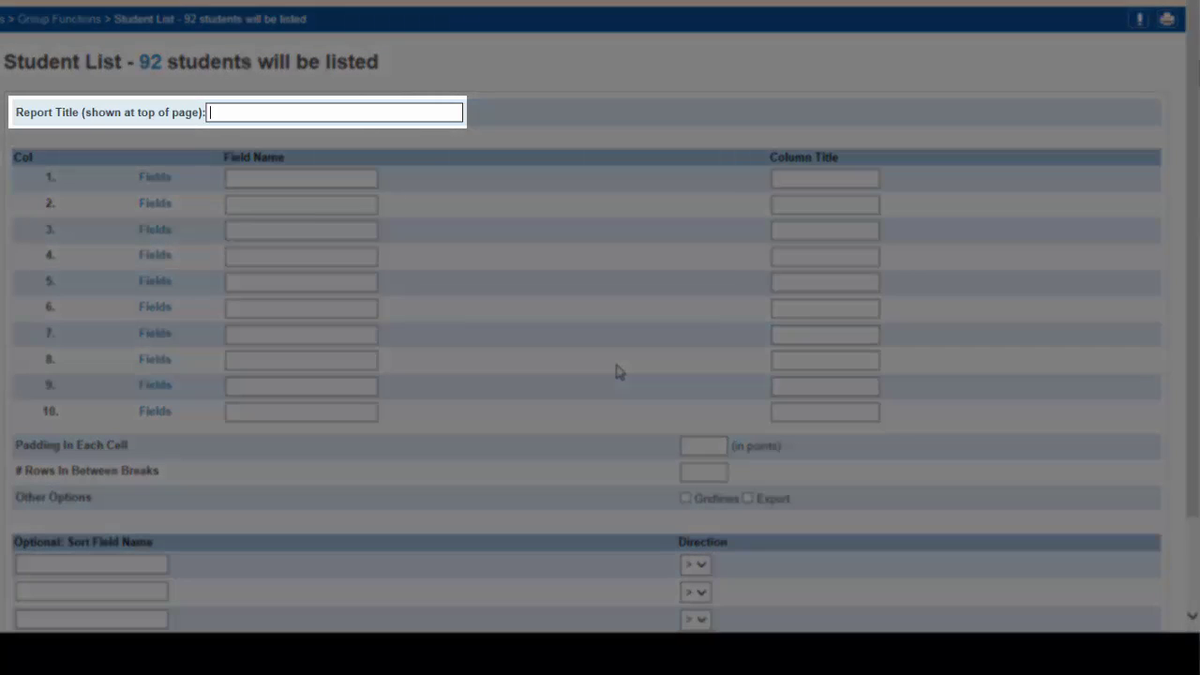
{"action": "type", "text": "Students in"}
{"action": "type", "text": "Grades"}
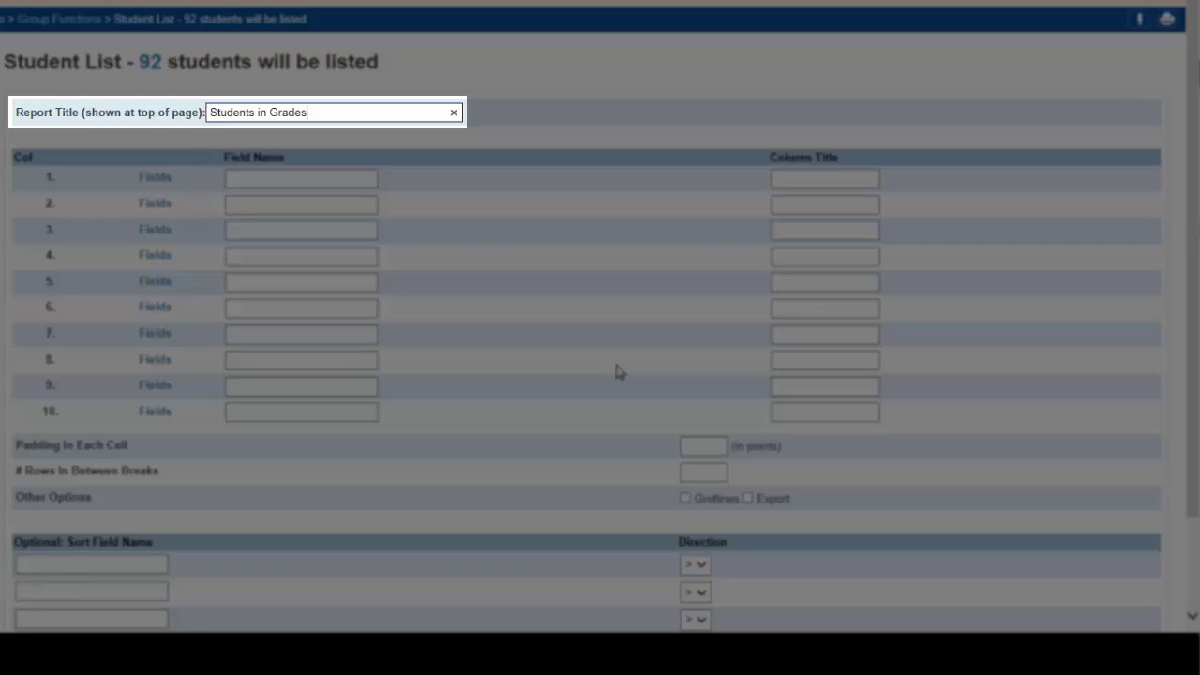
{"action": "type", "text": " K and 5"}
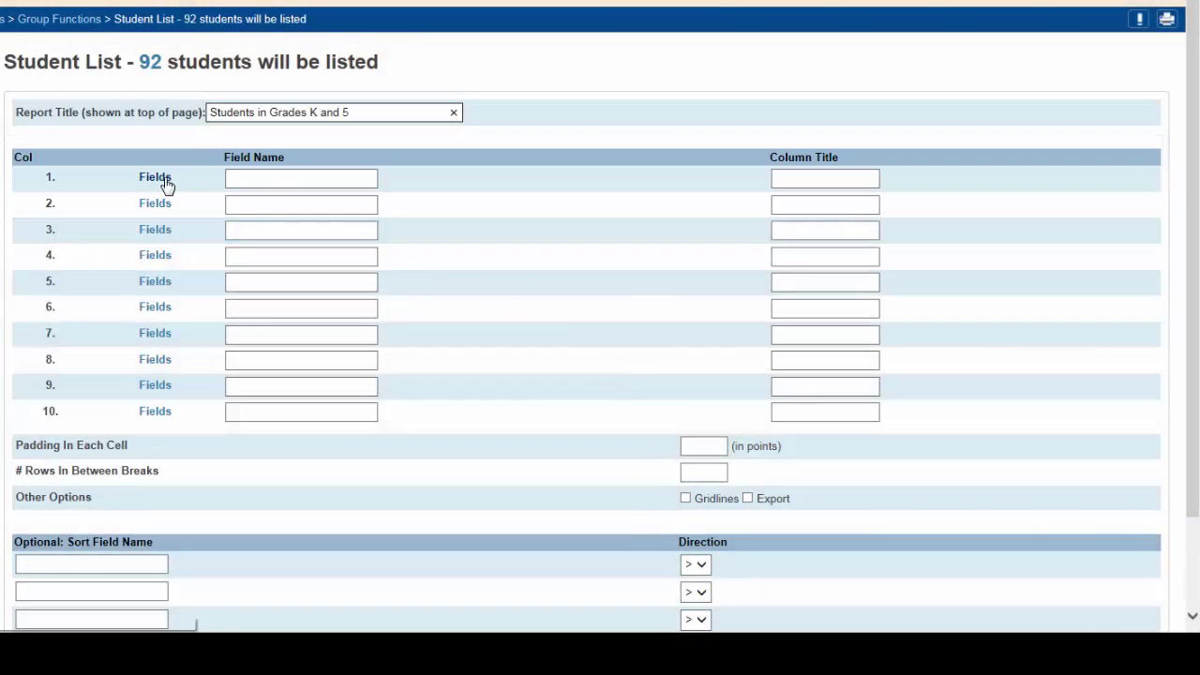
Set column 1 of the student list to the Grade_Level field with the column title "Grade".
{"action": "left_click", "coordinate": [156, 177]}
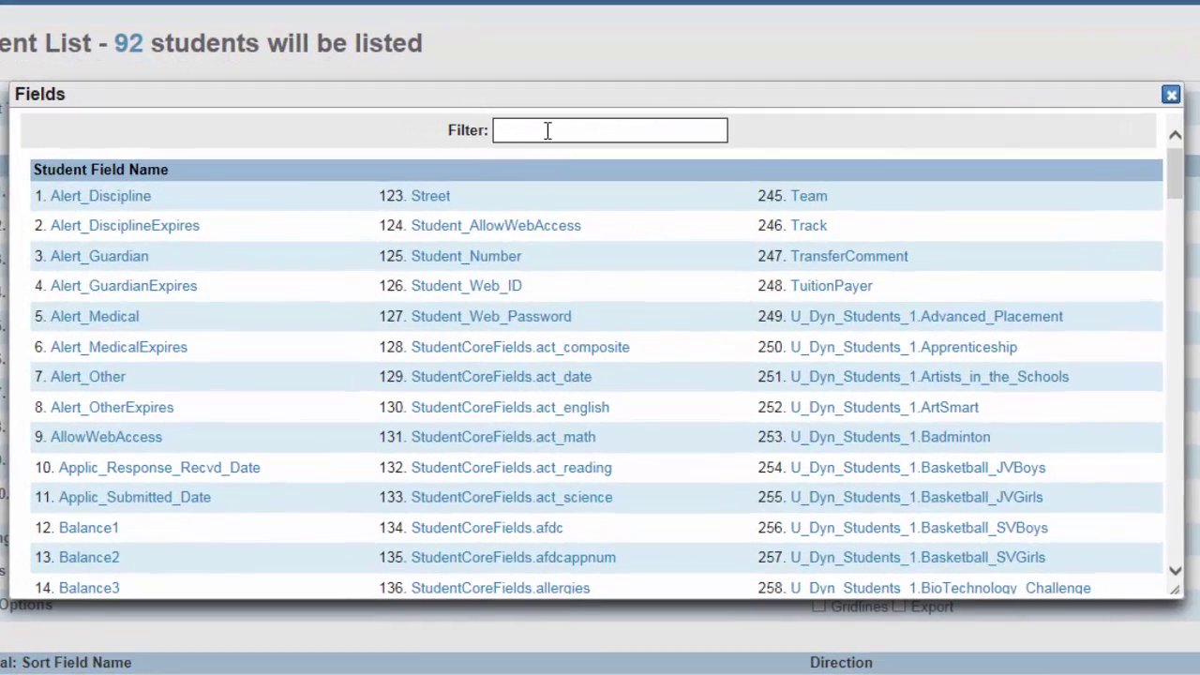
{"action": "type", "text": "grade"}
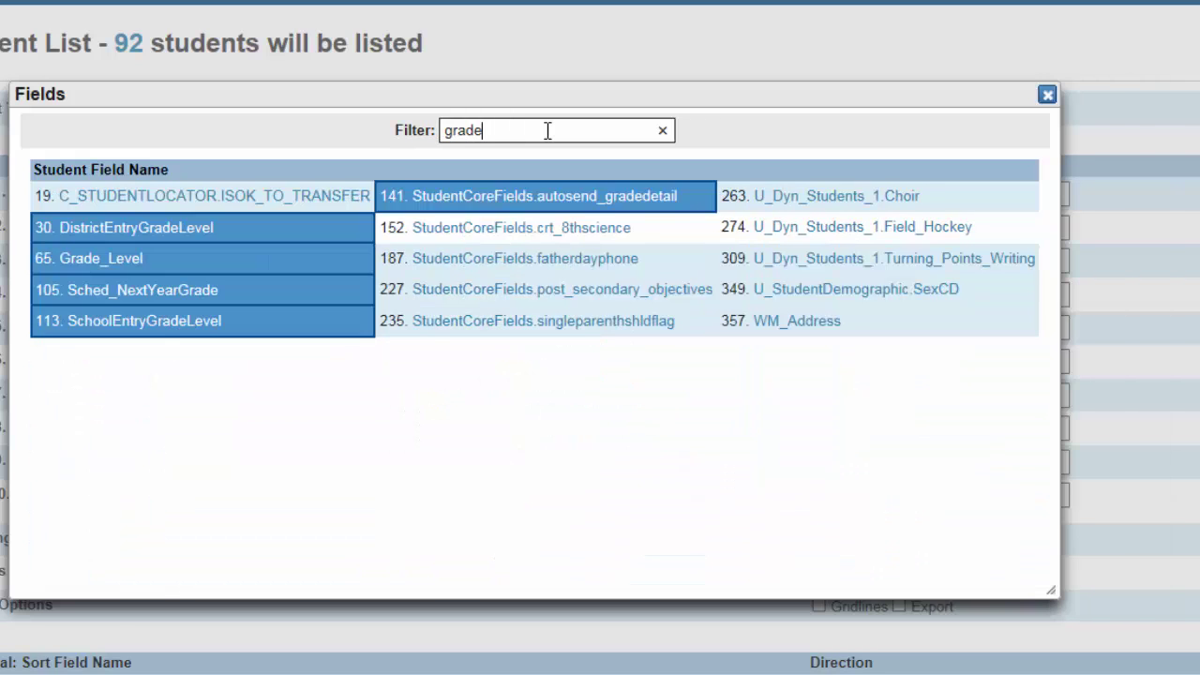
{"action": "left_click", "coordinate": [106, 255]}
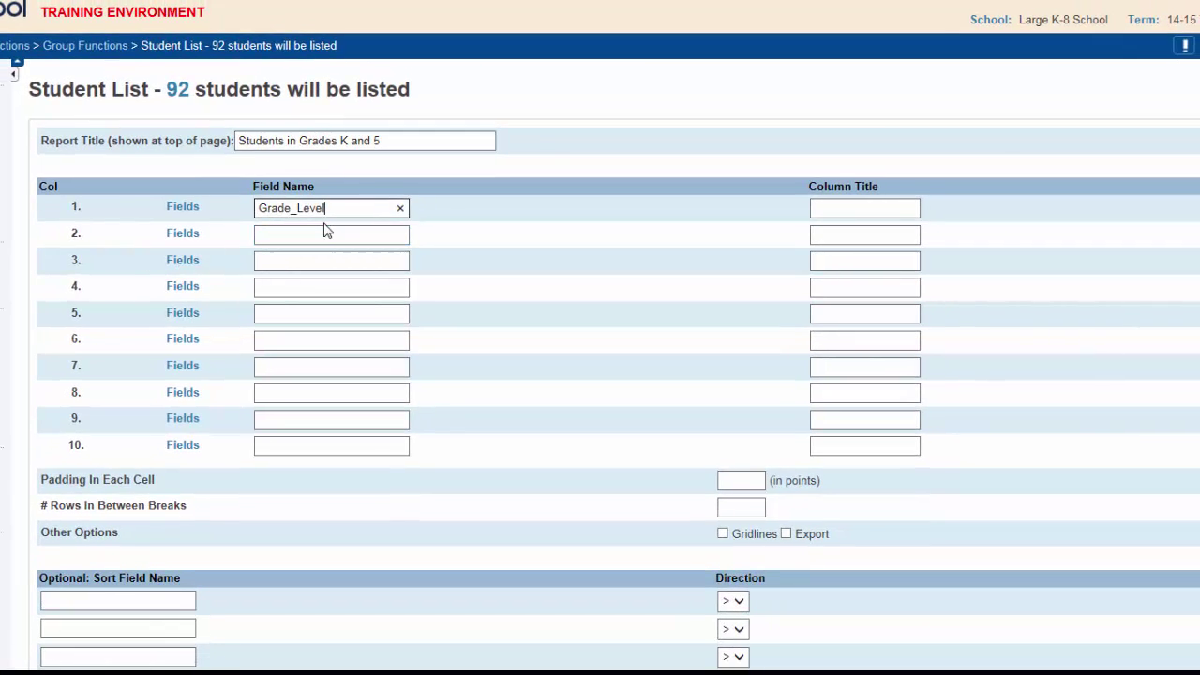
{"action": "left_click", "coordinate": [325, 229]}
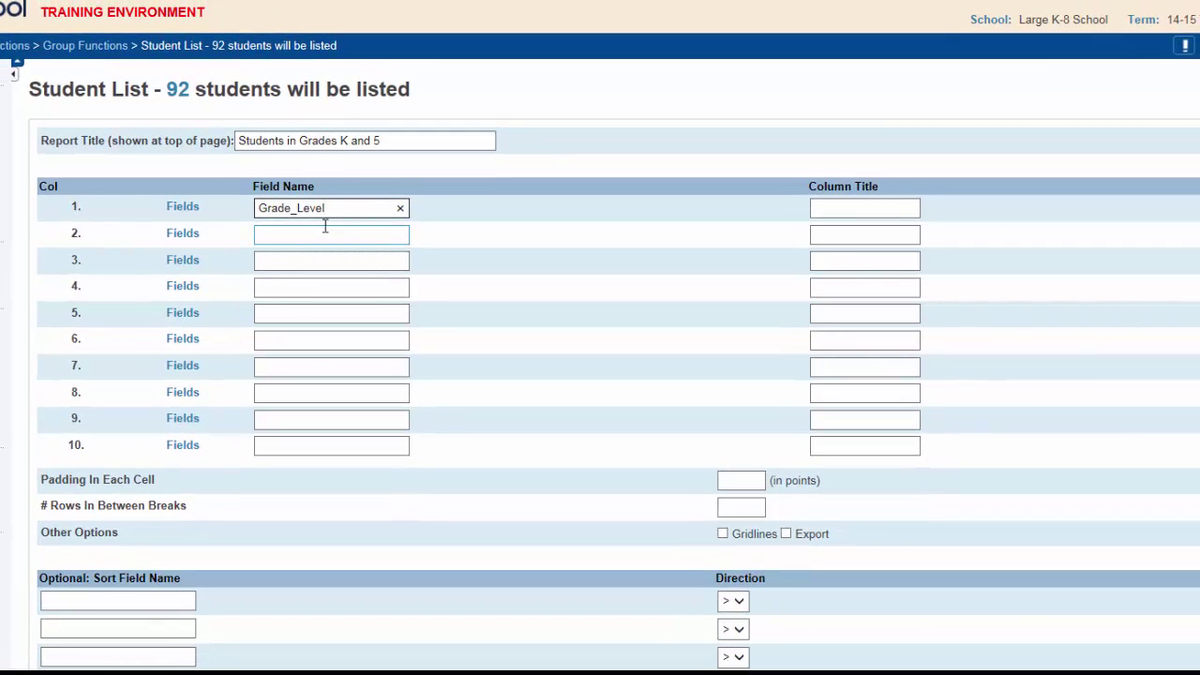
{"action": "left_click", "coordinate": [845, 208]}
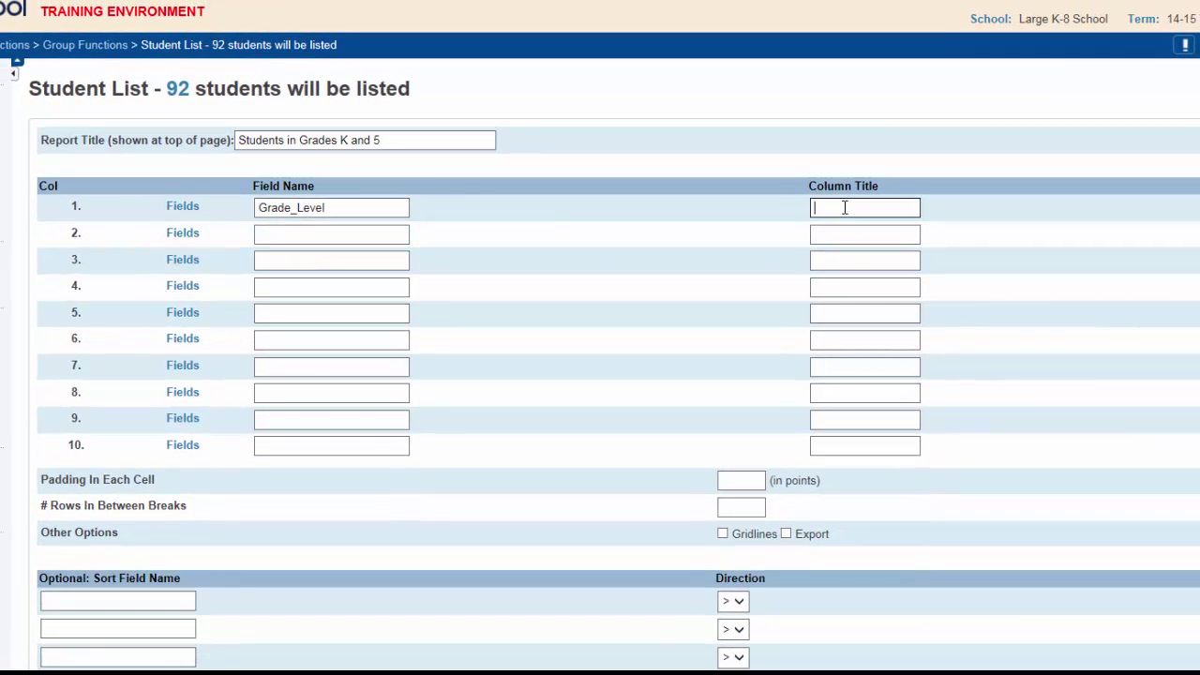
{"action": "type", "text": "Grade"}
Set column 2 of the student list to the LastFirst field with the column title "Student Name".
{"action": "left_click", "coordinate": [181, 235]}
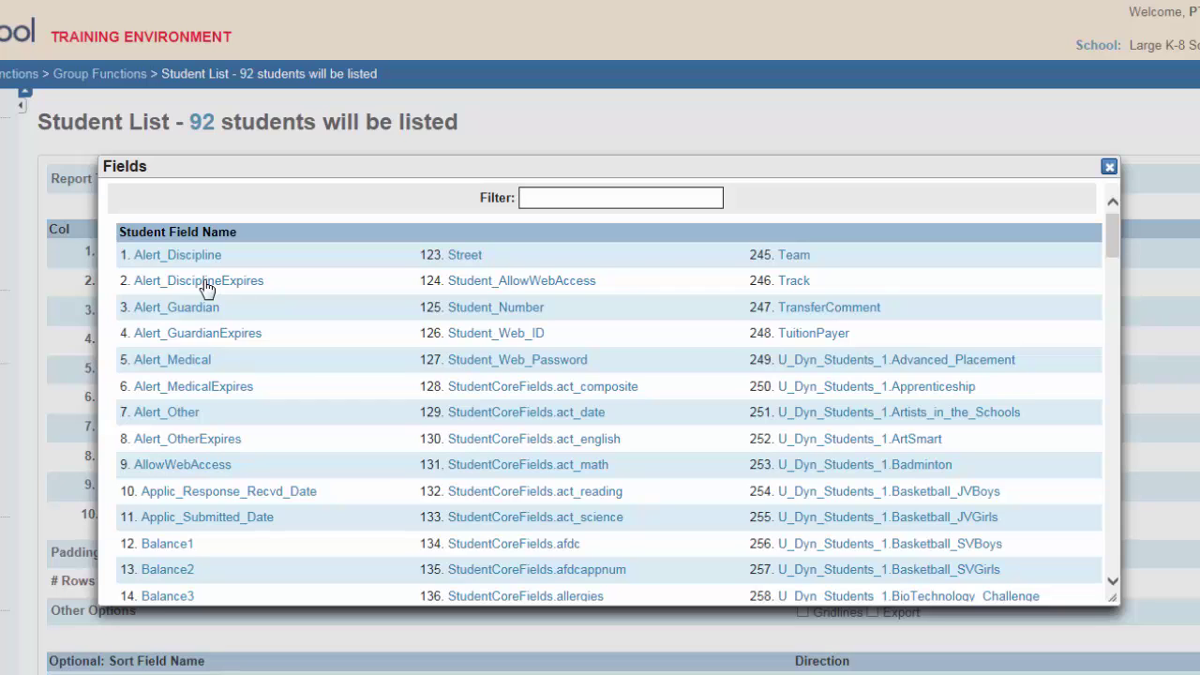
{"action": "type", "text": "Last"}
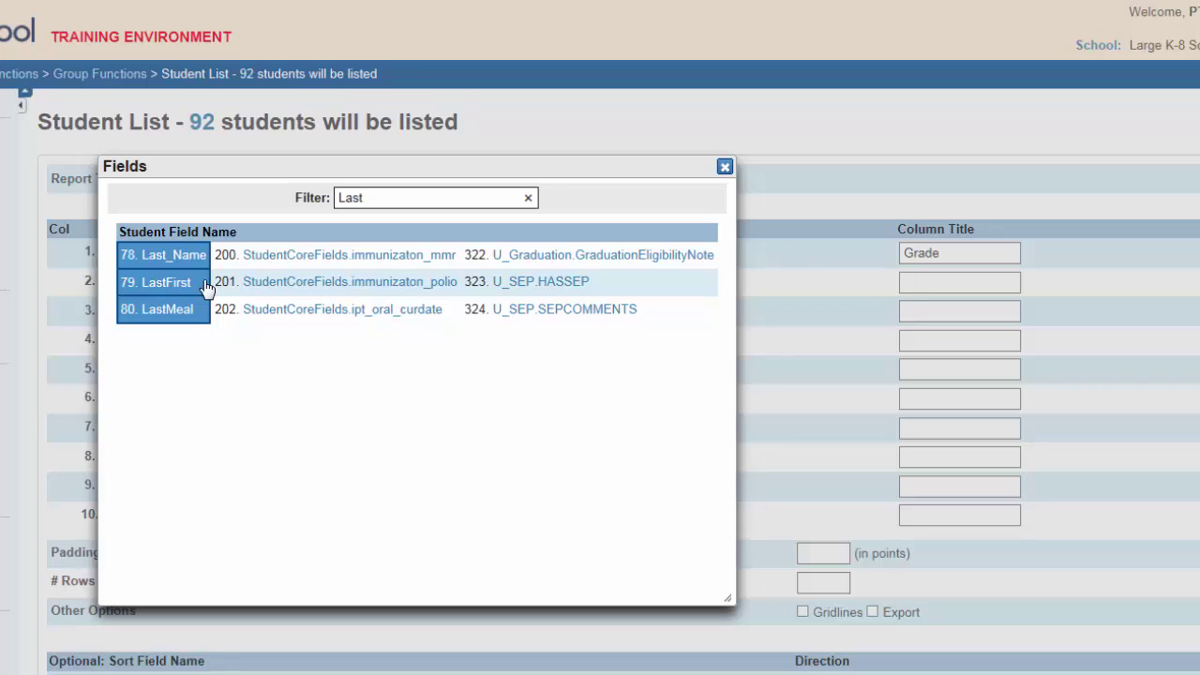
{"action": "left_click", "coordinate": [148, 285]}
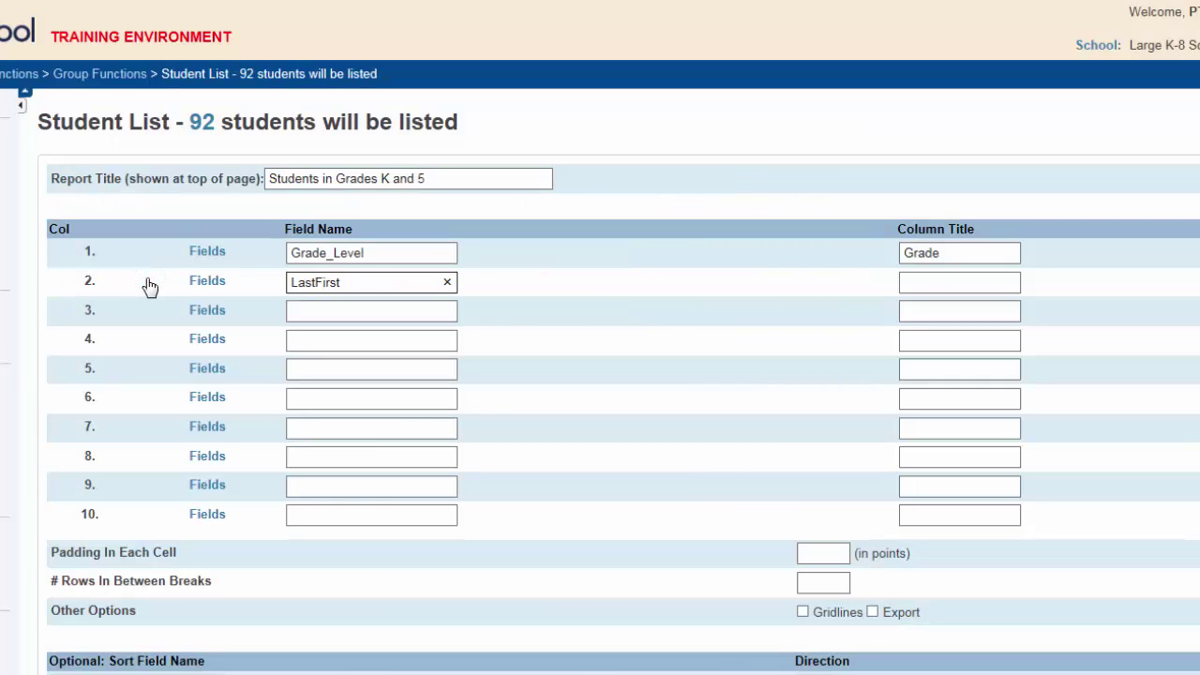
{"action": "left_click", "coordinate": [928, 282]}
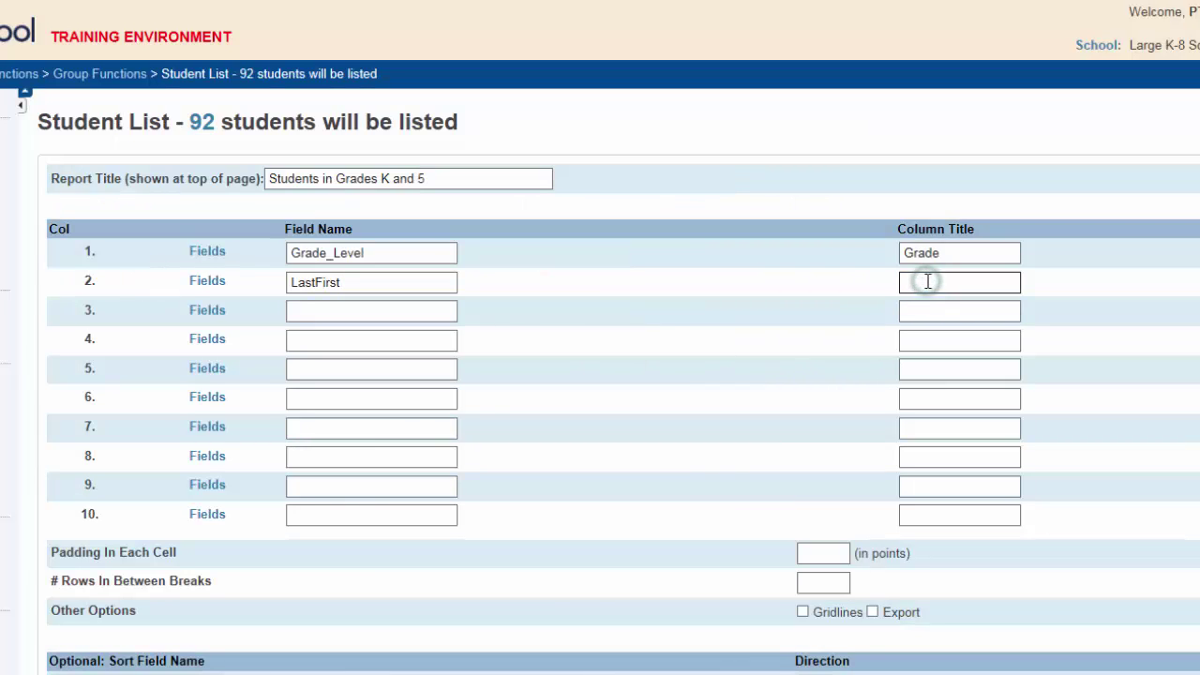
{"action": "type", "text": "Student "}
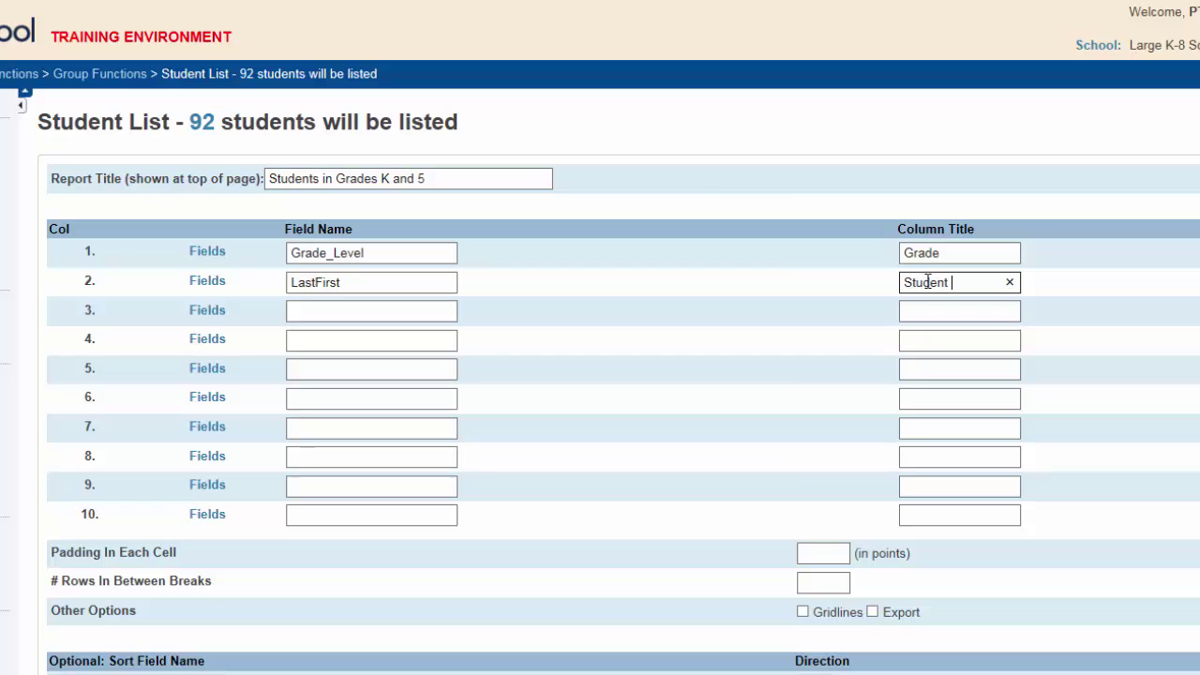
{"action": "type", "text": "Name"}
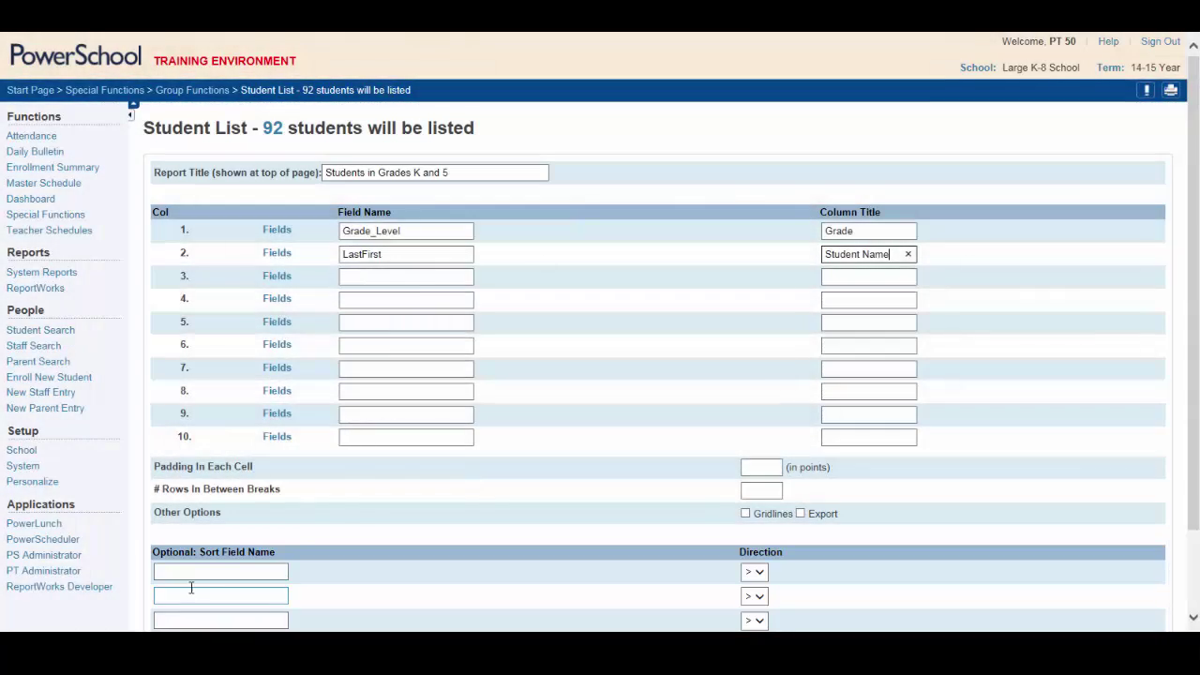
Enter Grade_Level as the first sort field and LastFirst as the second.
{"action": "left_click", "coordinate": [186, 570]}
{"action": "type", "text": "Grade_Level"}
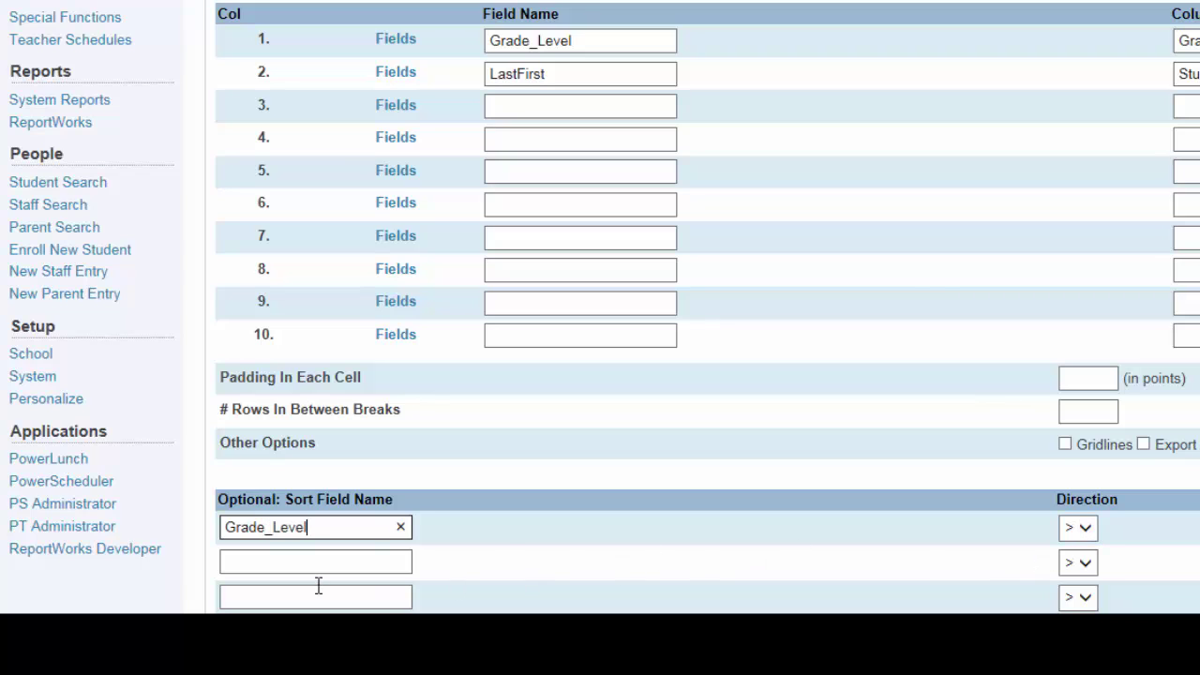
{"action": "left_click", "coordinate": [264, 563]}
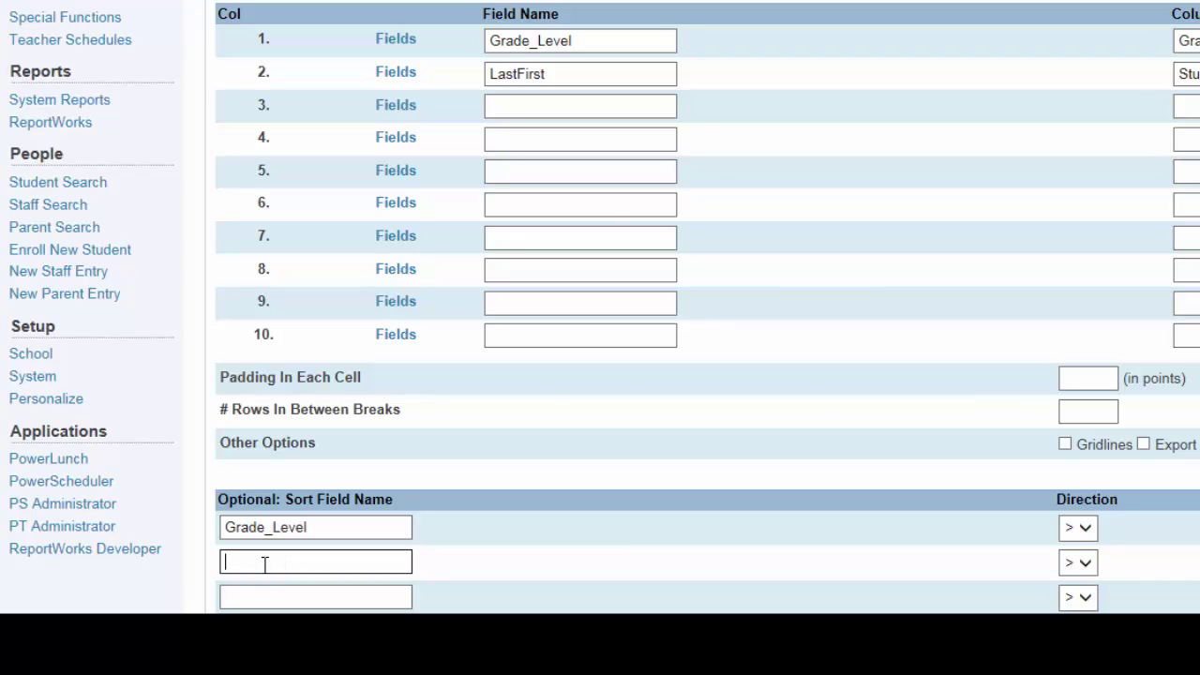
{"action": "type", "text": "LastFirst"}
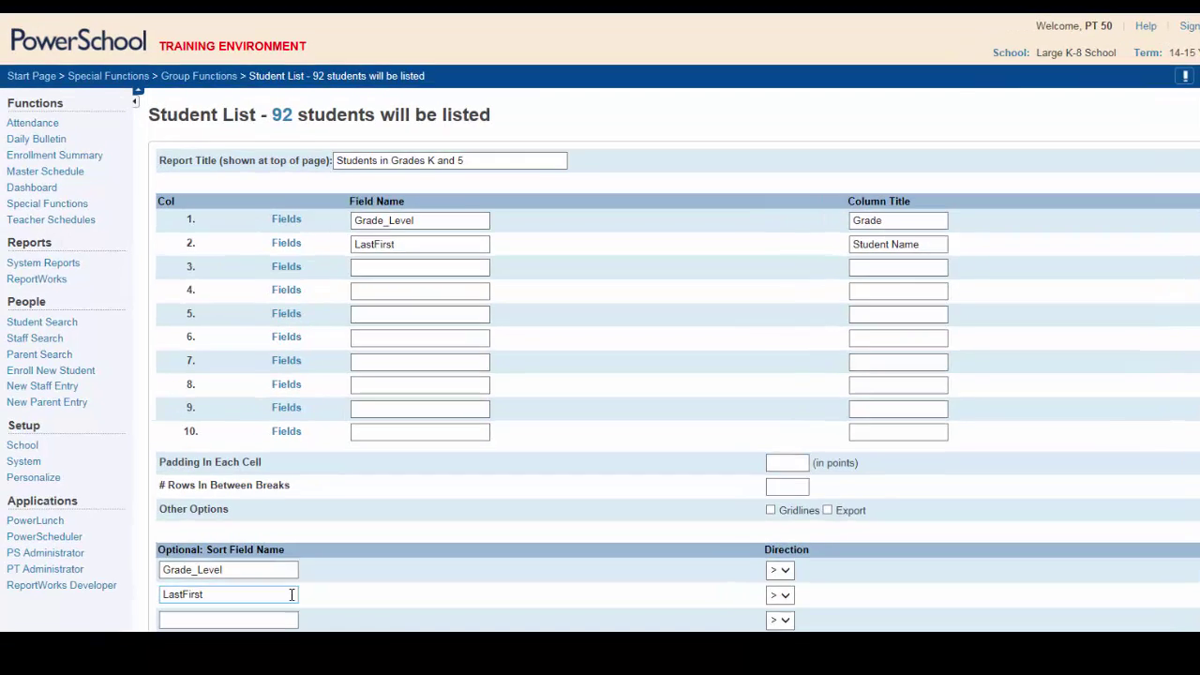
Clear the first two sort field names of the student list.
{"action": "left_click", "coordinate": [255, 597]}
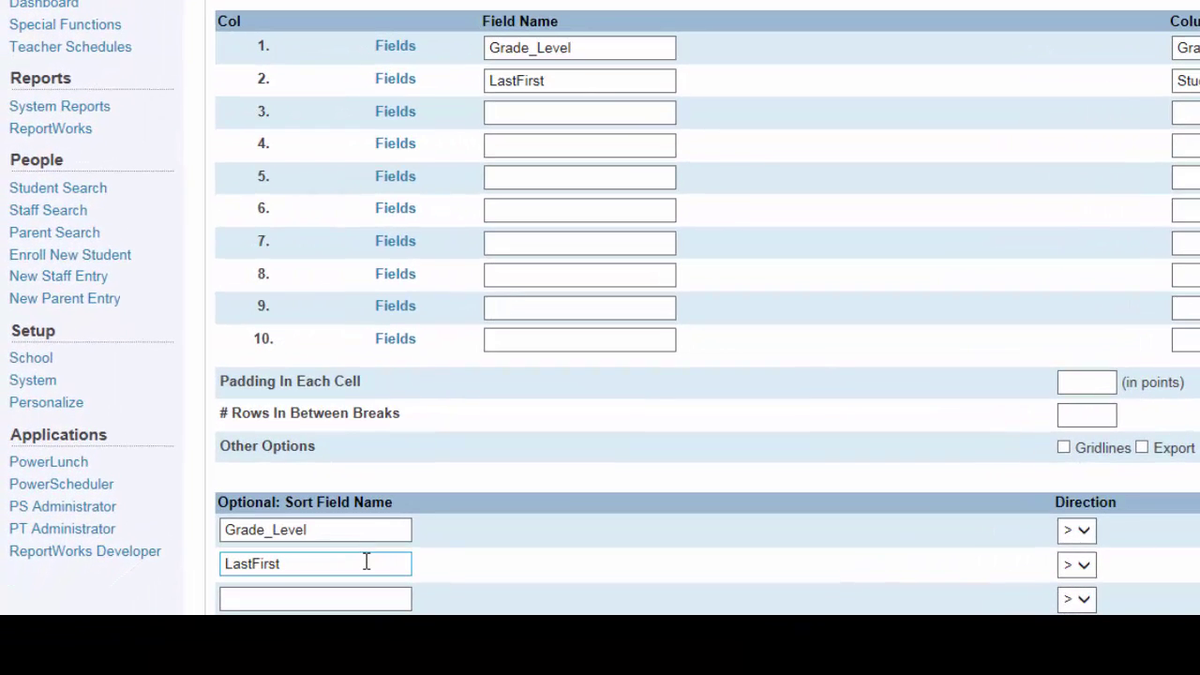
{"action": "left_click", "coordinate": [399, 563]}
{"action": "left_click", "coordinate": [399, 531]}
{"action": "left_click", "coordinate": [400, 531]}
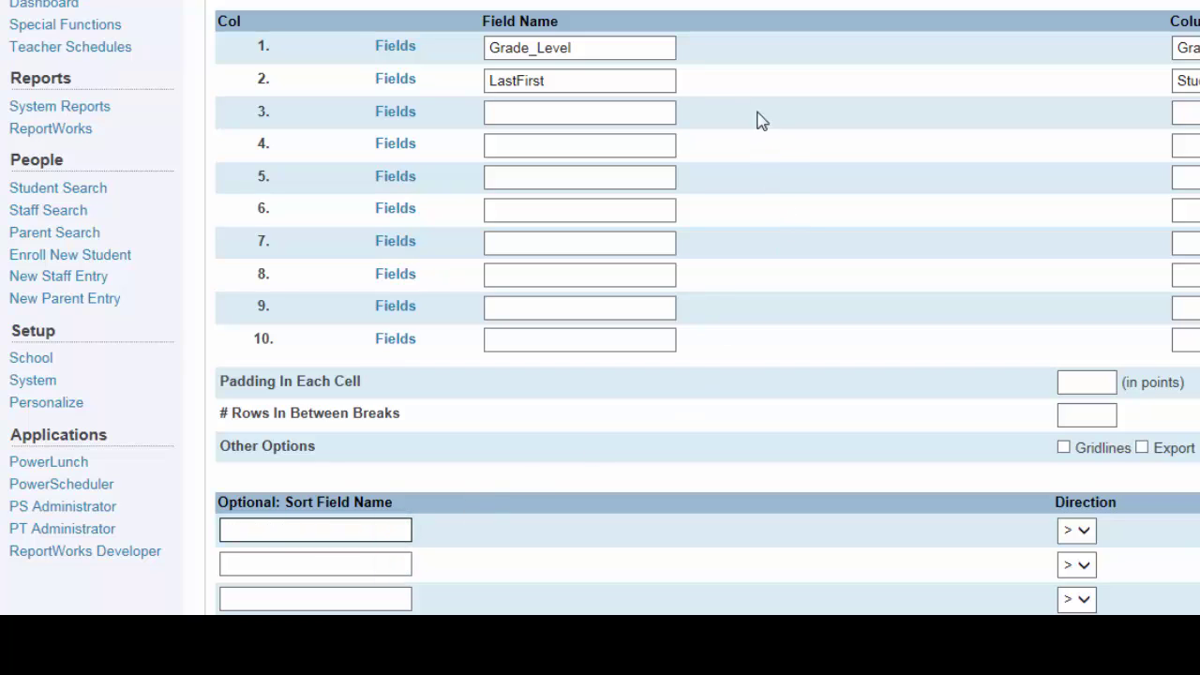
Copy the Grade_Level field name from column 1 and paste it as the first sort field name.
{"action": "left_click", "coordinate": [635, 47]}
{"action": "double_click", "coordinate": [554, 49]}
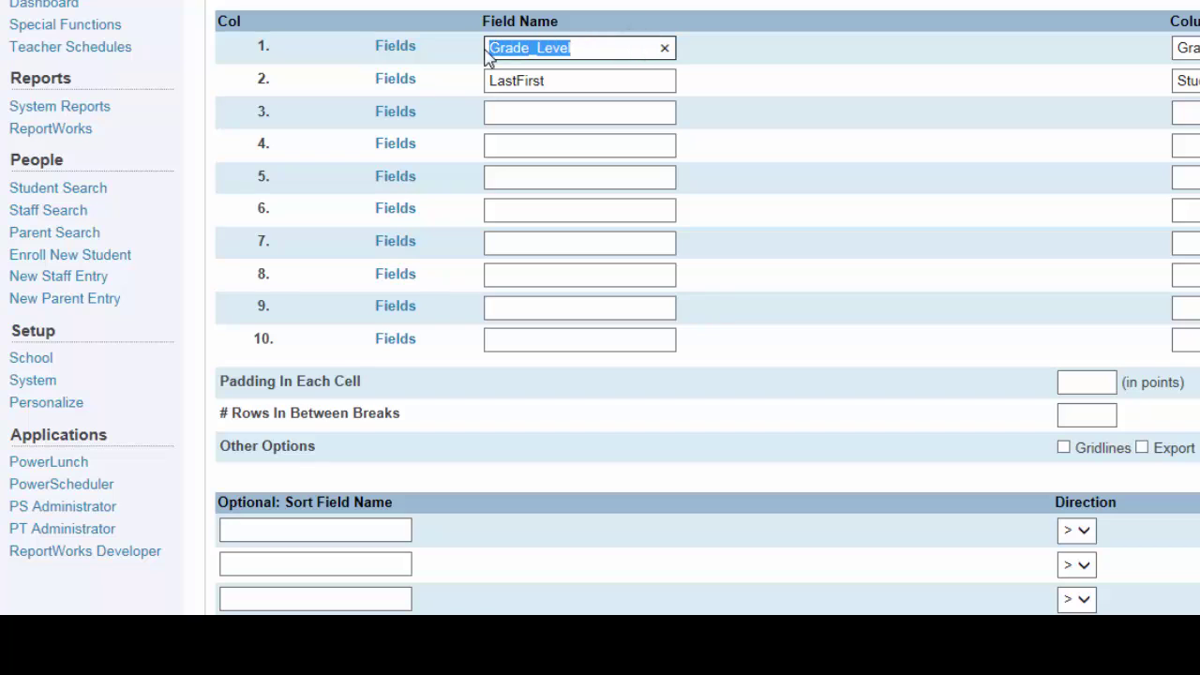
{"action": "right_click", "coordinate": [553, 49]}
{"action": "left_click", "coordinate": [602, 121]}
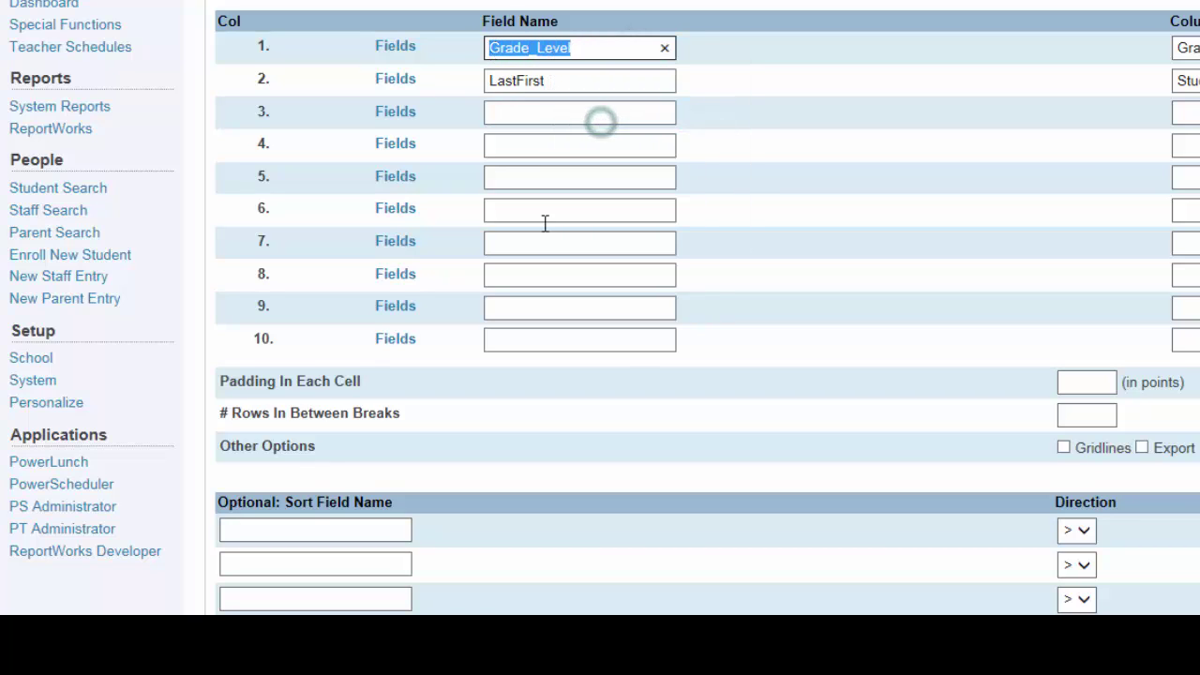
{"action": "left_click", "coordinate": [318, 530]}
{"action": "left_click", "coordinate": [318, 532]}
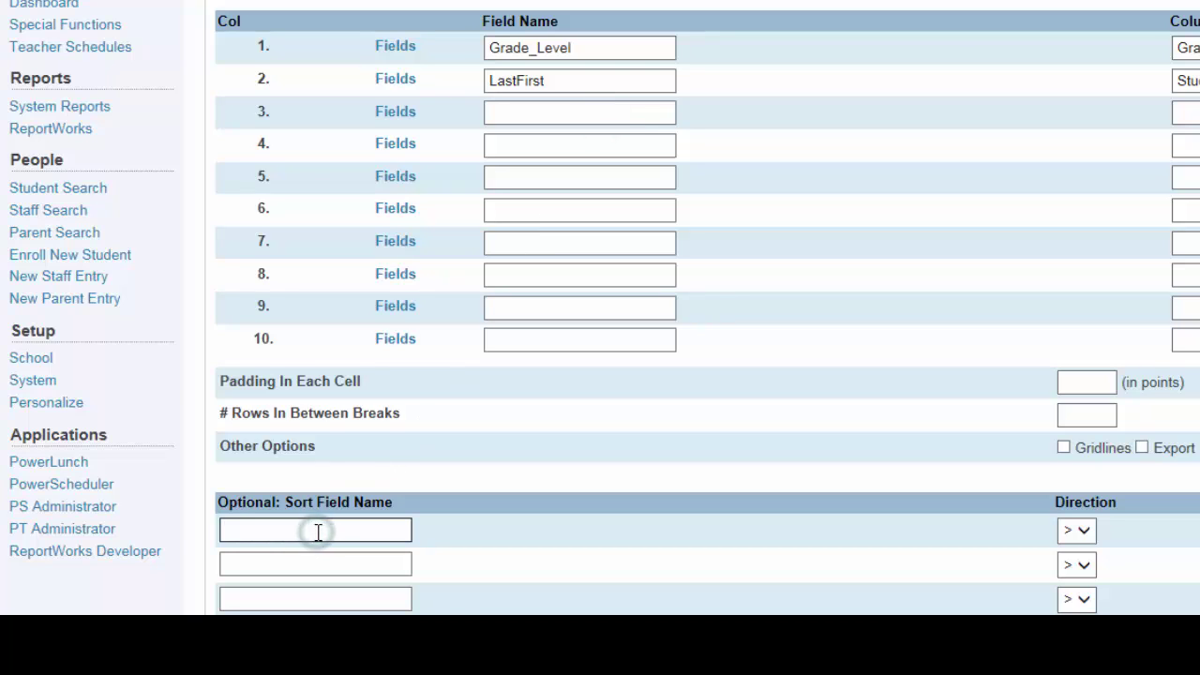
{"action": "right_click", "coordinate": [319, 531]}
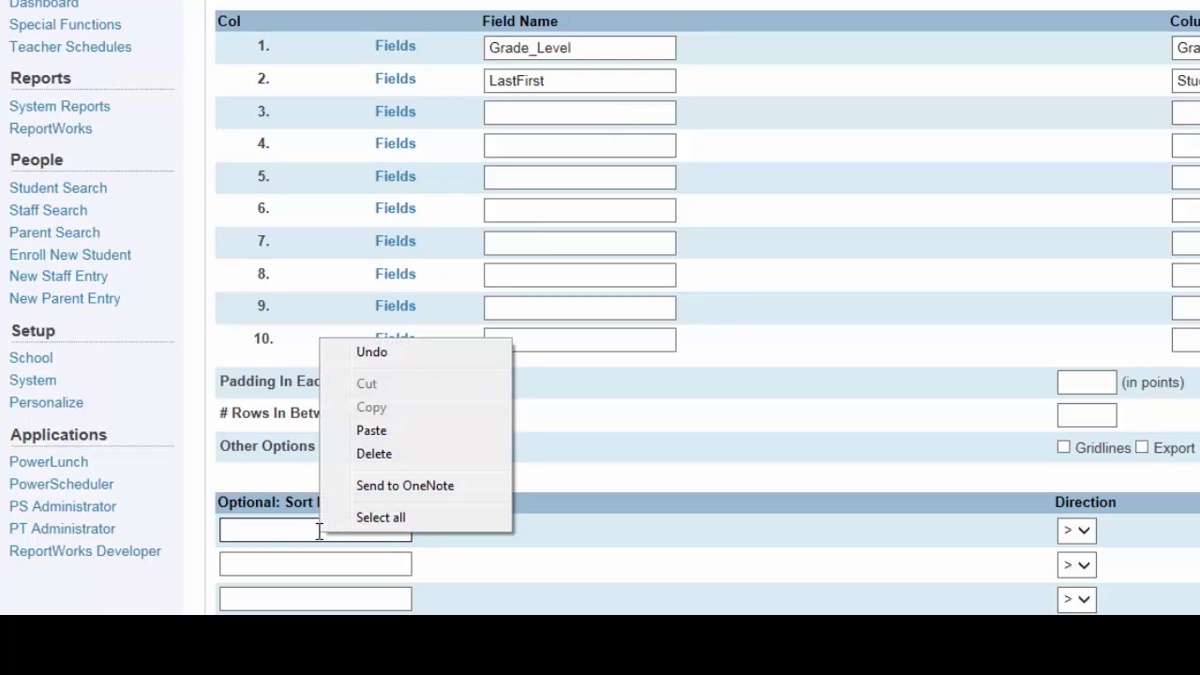
{"action": "left_click", "coordinate": [381, 432]}
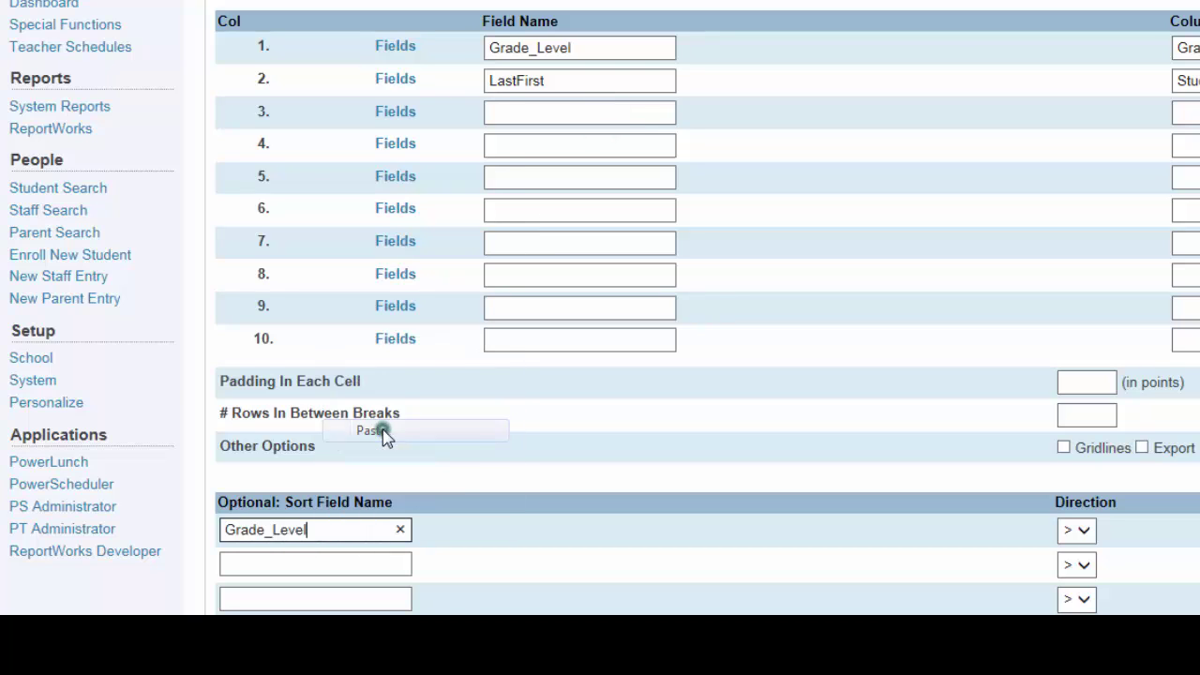
Copy the LastFirst field name from column 2 and paste it as the second sort field name.
{"action": "left_click", "coordinate": [585, 80]}
{"action": "left_click_drag", "start_coordinate": [585, 80], "coordinate": [480, 79]}
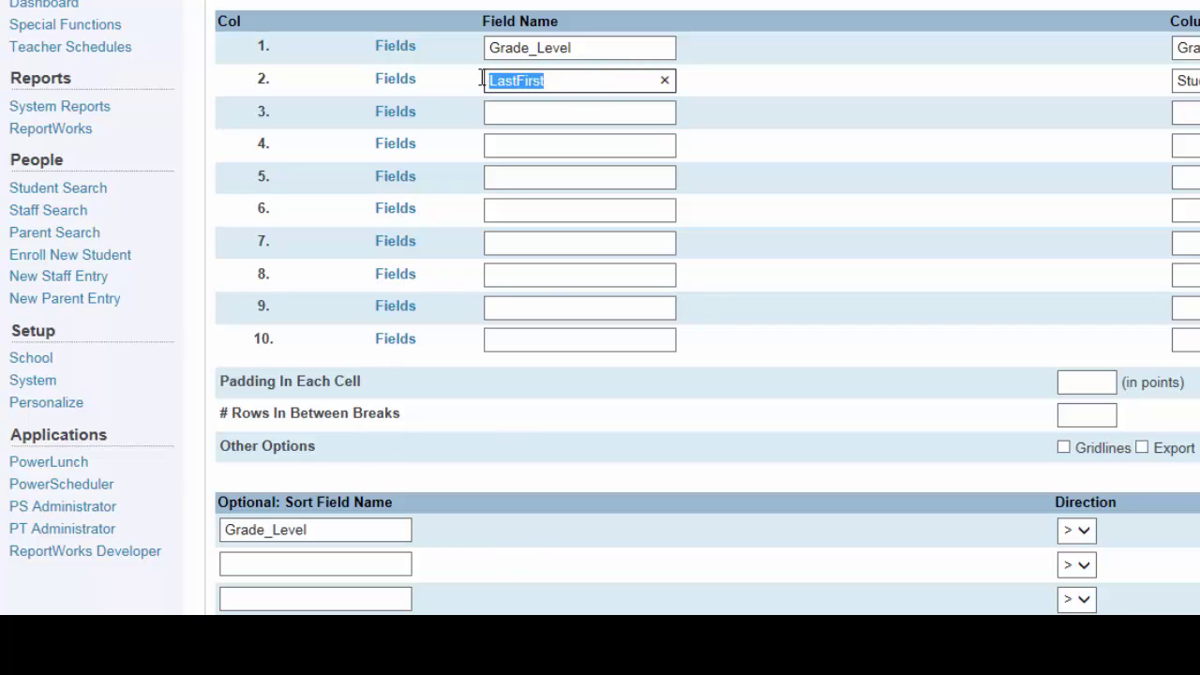
{"action": "right_click", "coordinate": [530, 86]}
{"action": "left_click", "coordinate": [575, 153]}
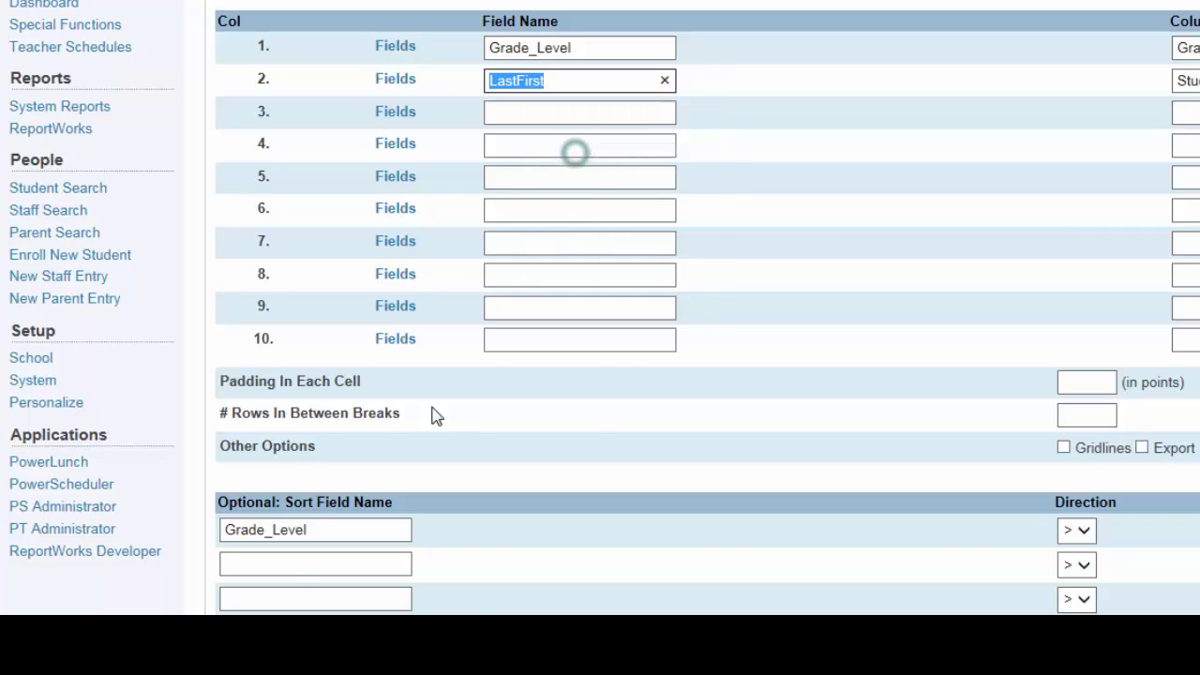
{"action": "left_click", "coordinate": [296, 565]}
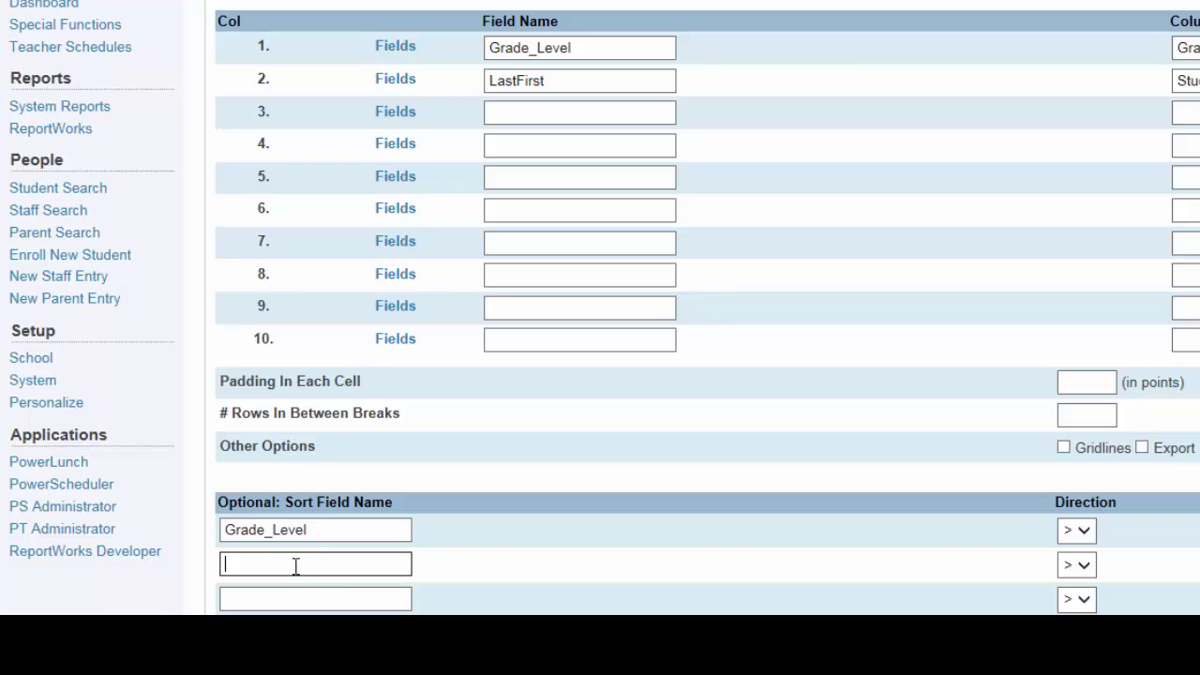
{"action": "right_click", "coordinate": [295, 566]}
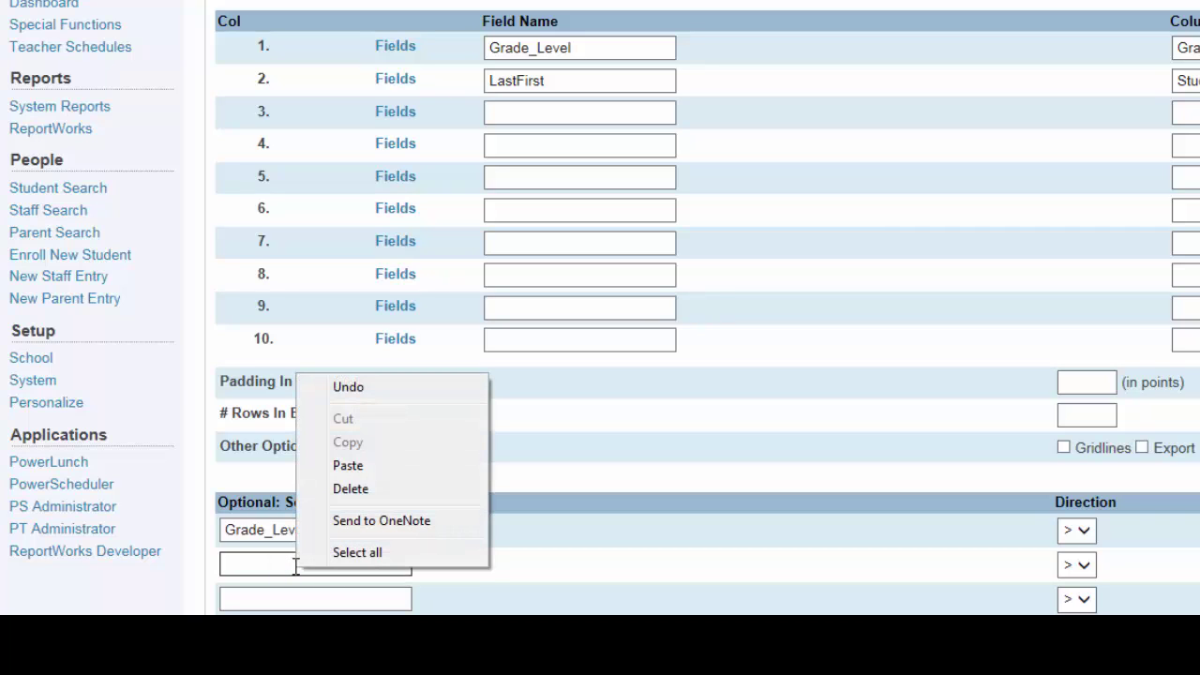
{"action": "left_click", "coordinate": [377, 466]}
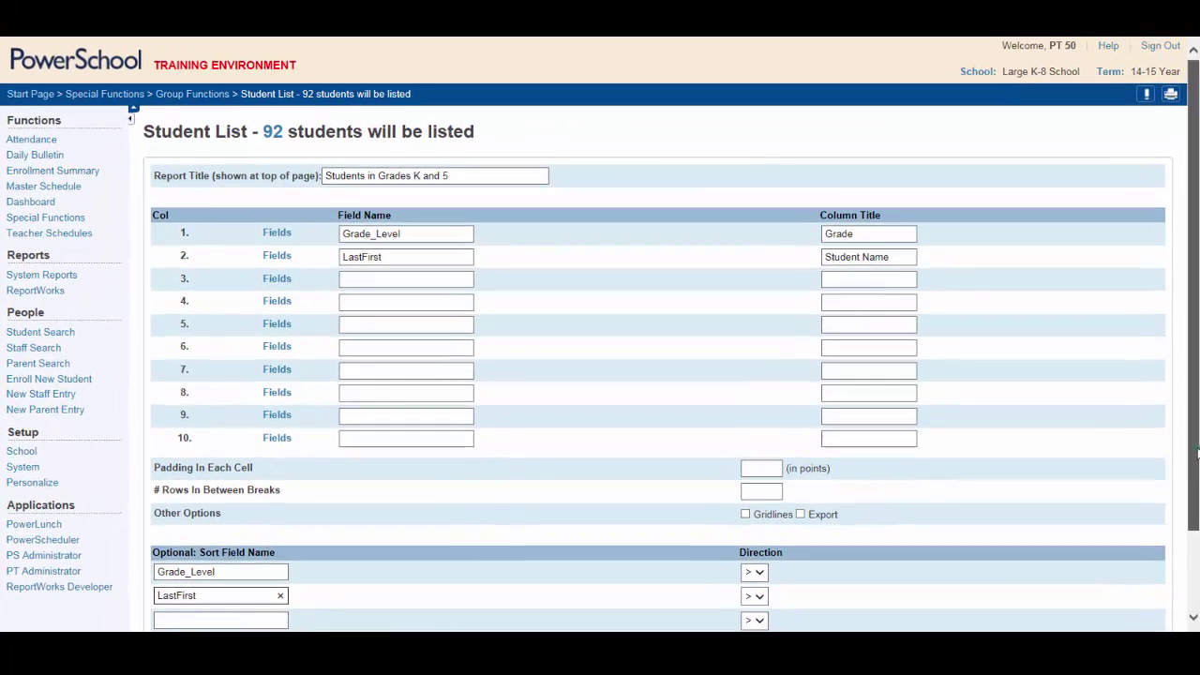
Submit the student list report and print all pages on the HP Deskjet F4400 series printer.
{"action": "scroll", "coordinate": [1197, 456], "scroll_direction": "down", "scroll_amount": 1}
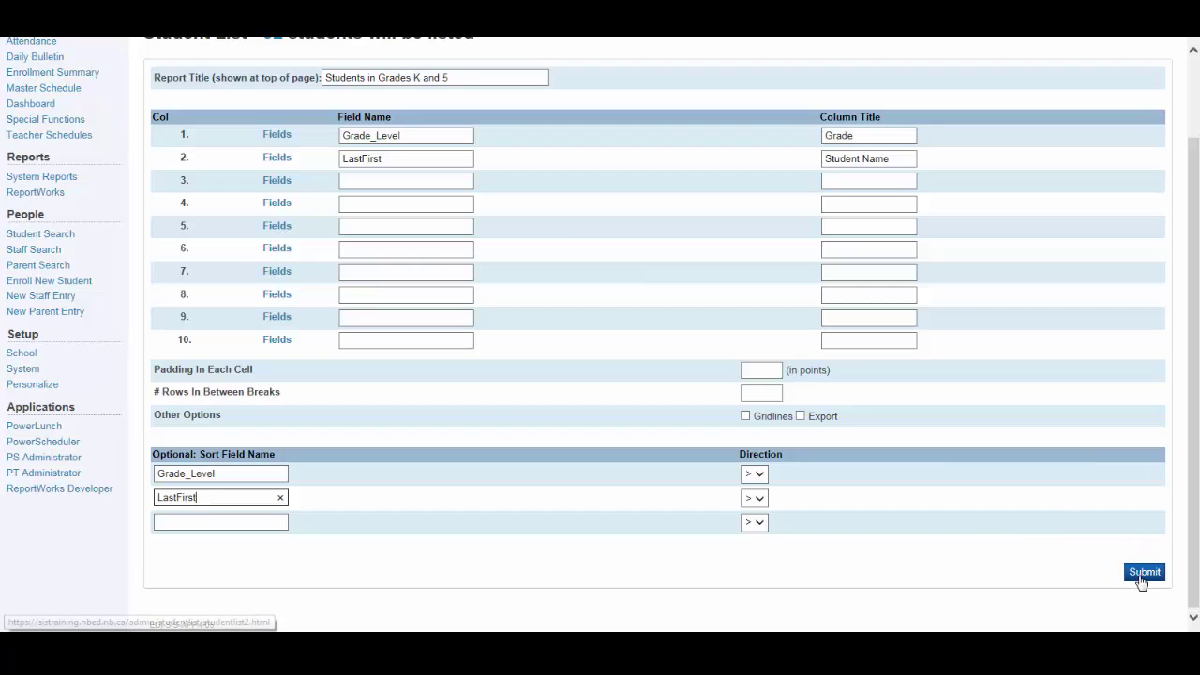
{"action": "left_click", "coordinate": [1142, 575]}
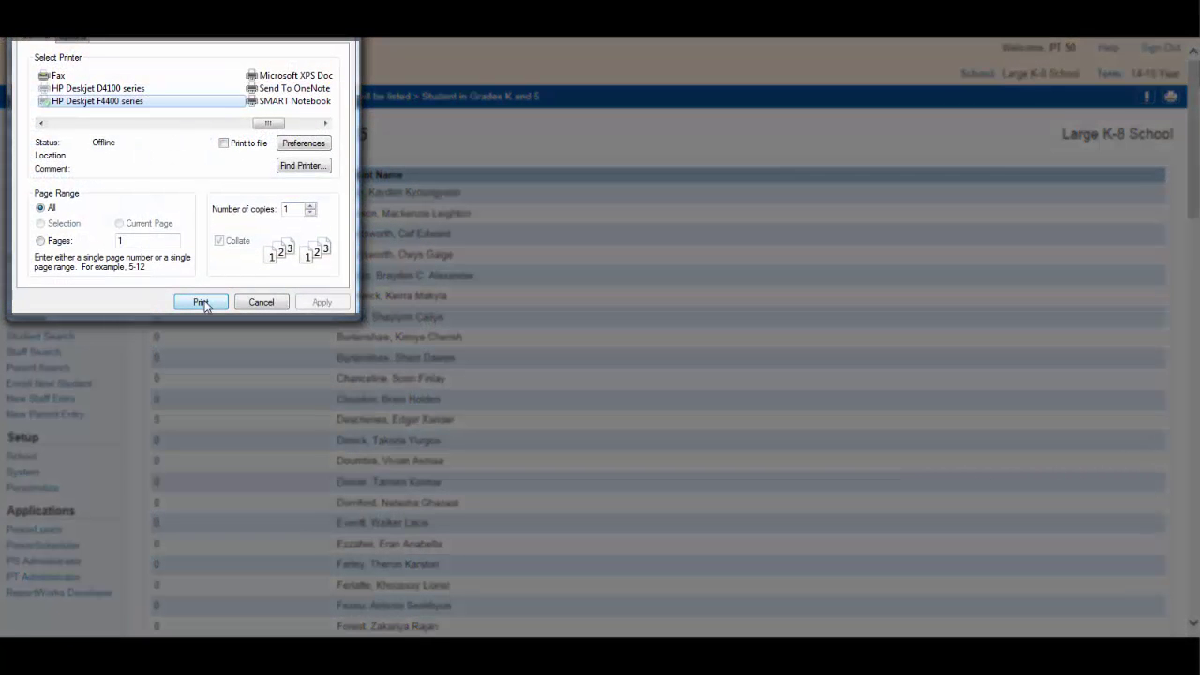
{"action": "left_click", "coordinate": [201, 303]}
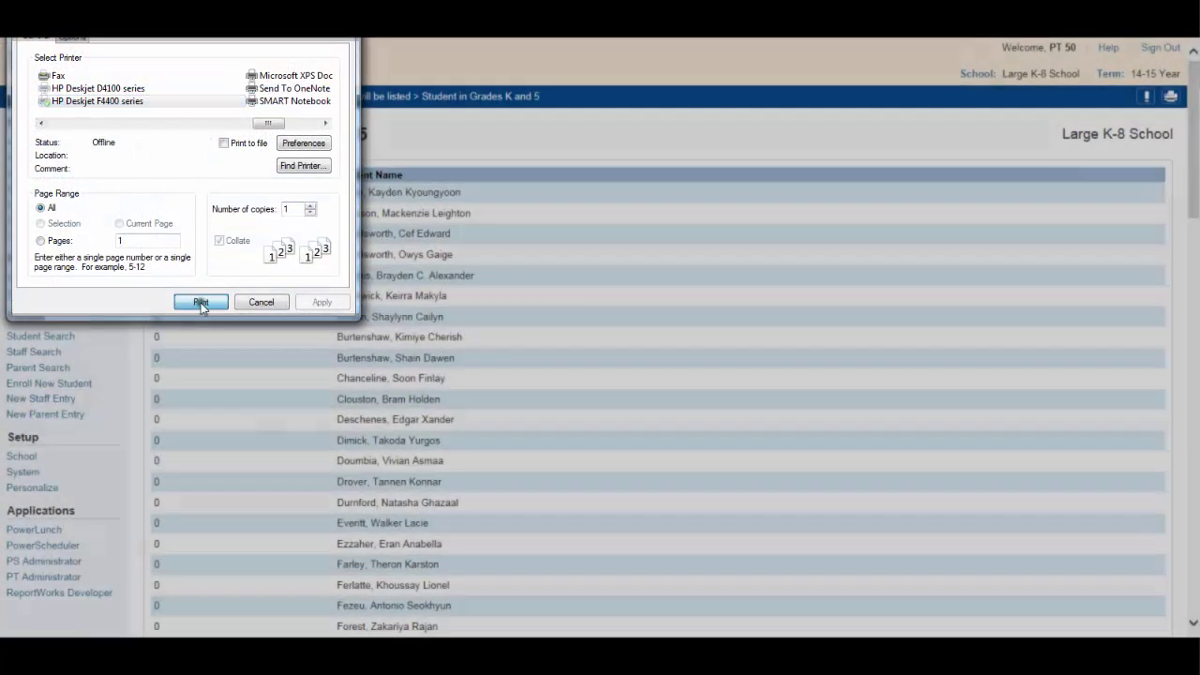